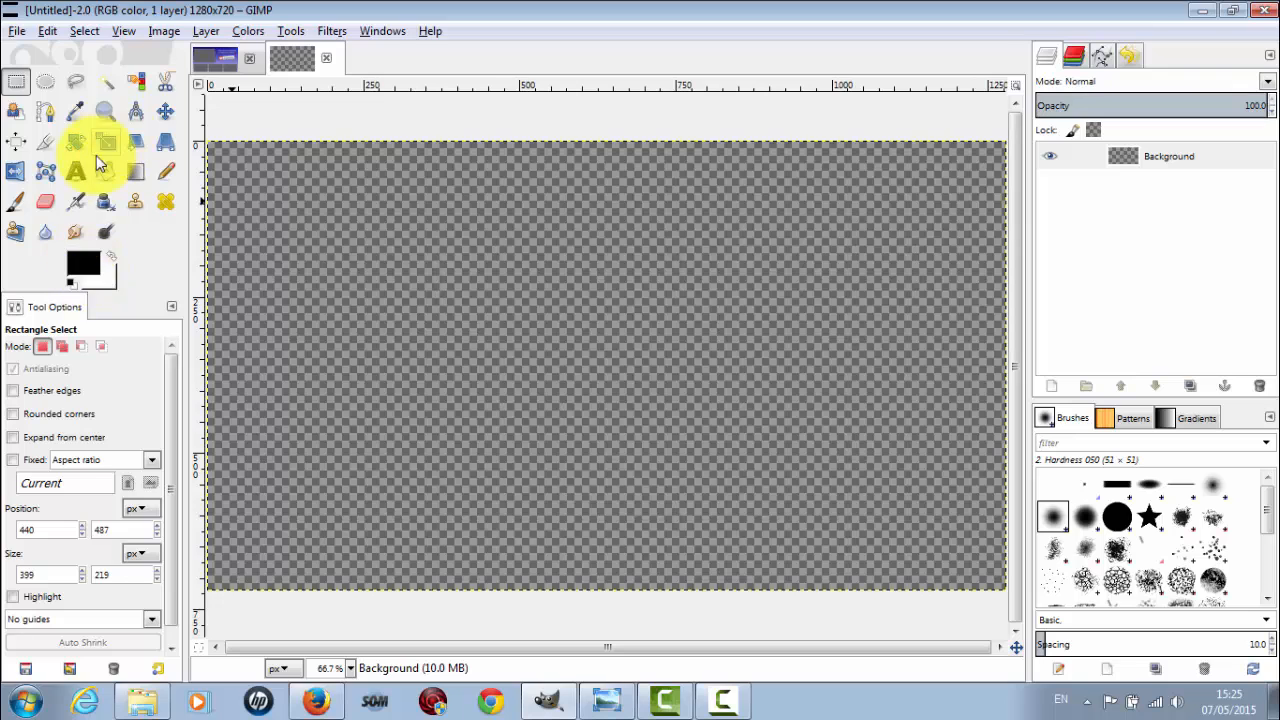
Fill the background layer with a linear gradient from dark blue 000089 at its upper edge to white at its lower edge.
{"action": "left_click", "coordinate": [82, 270]}
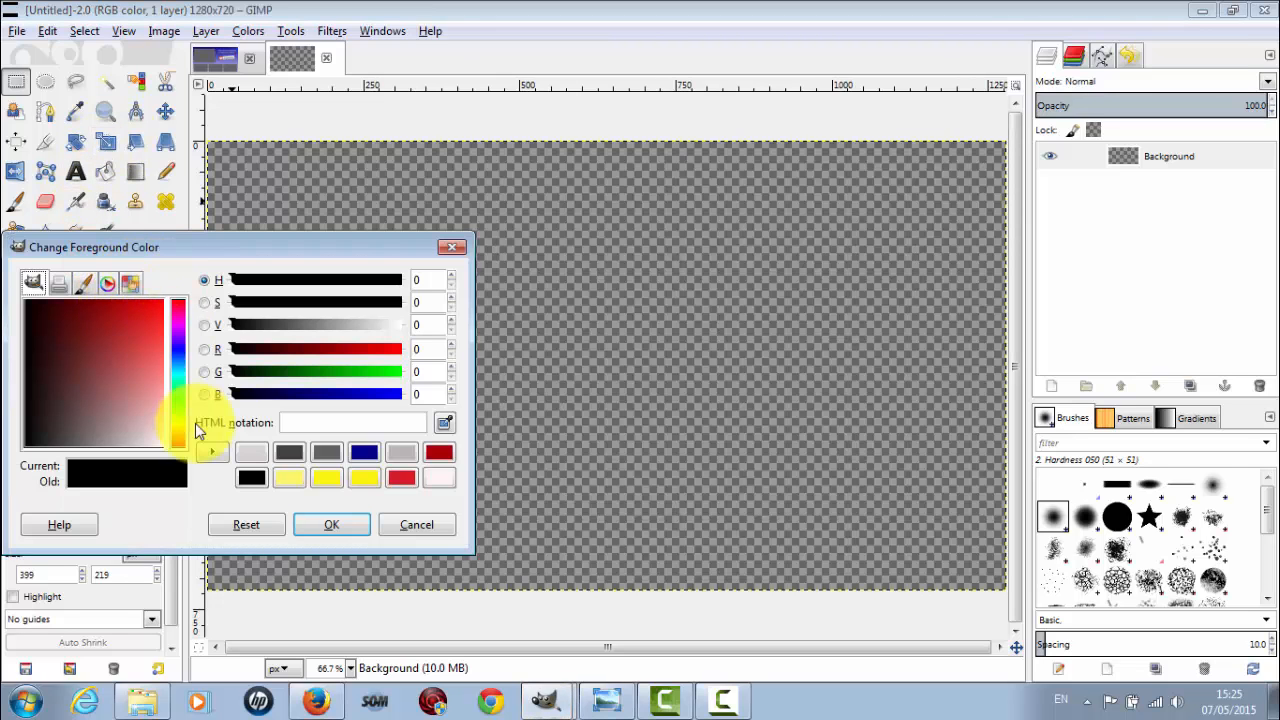
{"action": "left_click", "coordinate": [365, 455]}
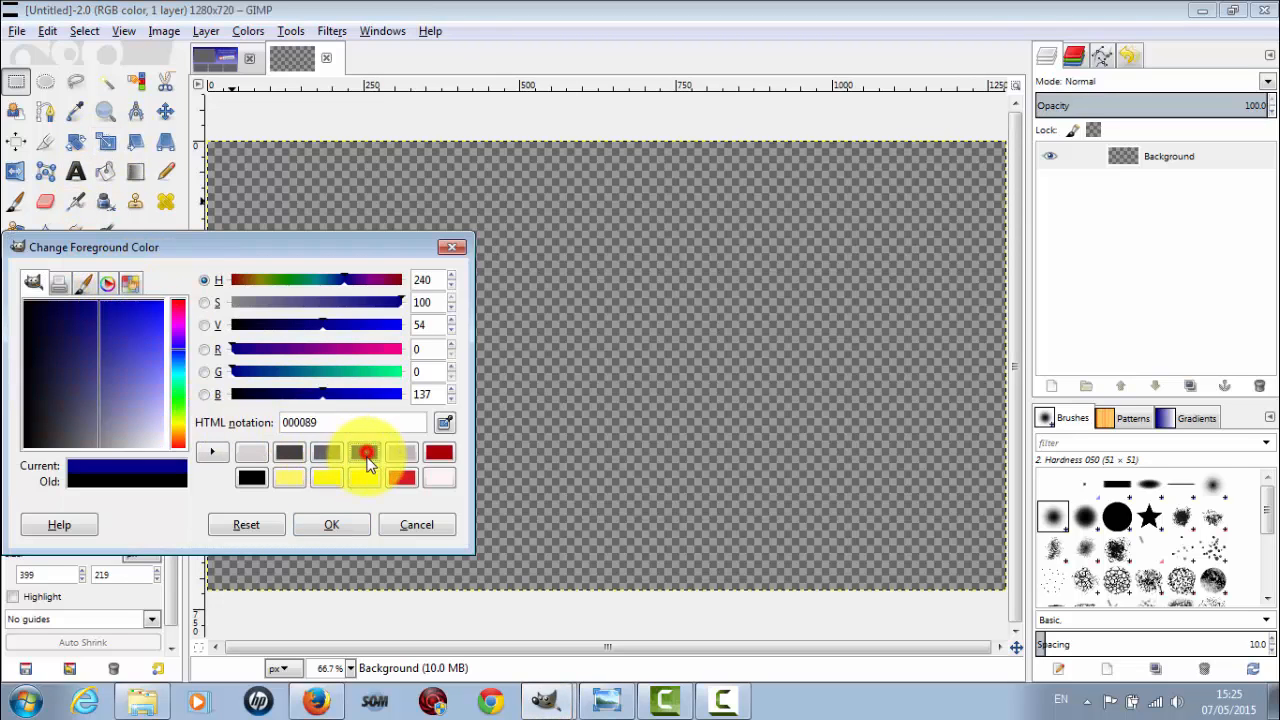
{"action": "left_click", "coordinate": [329, 523]}
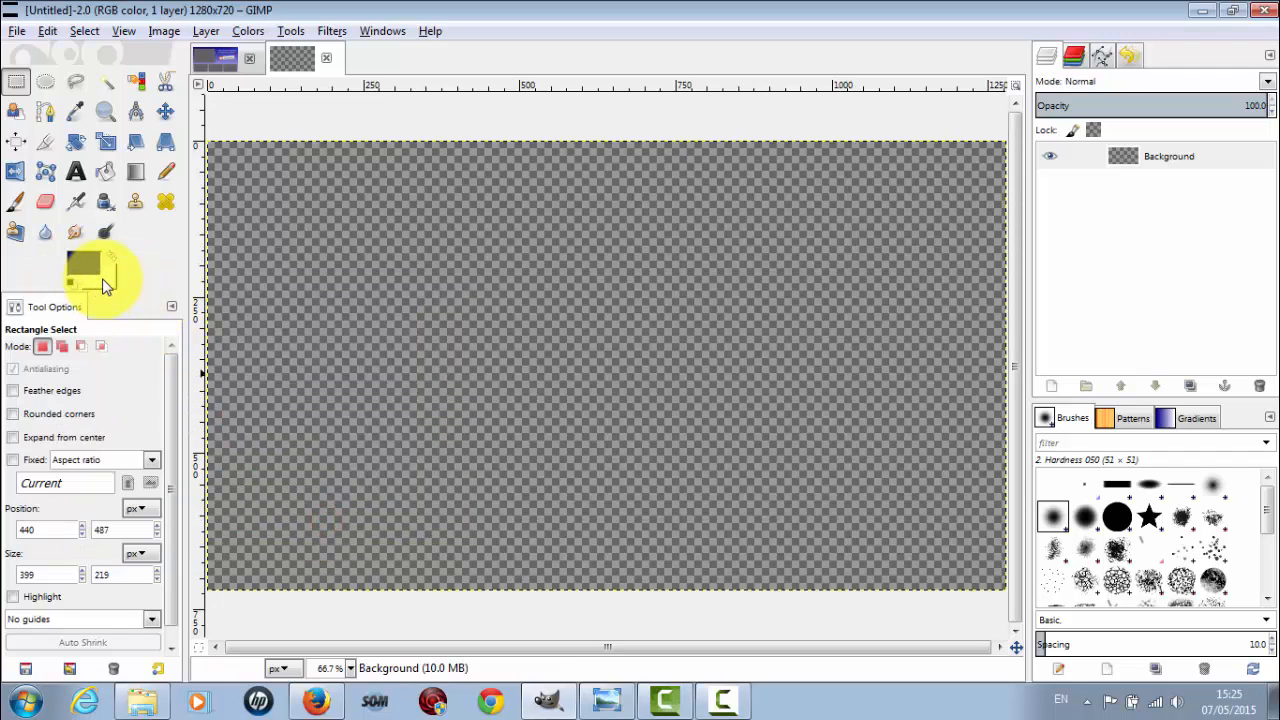
{"action": "left_click", "coordinate": [137, 175]}
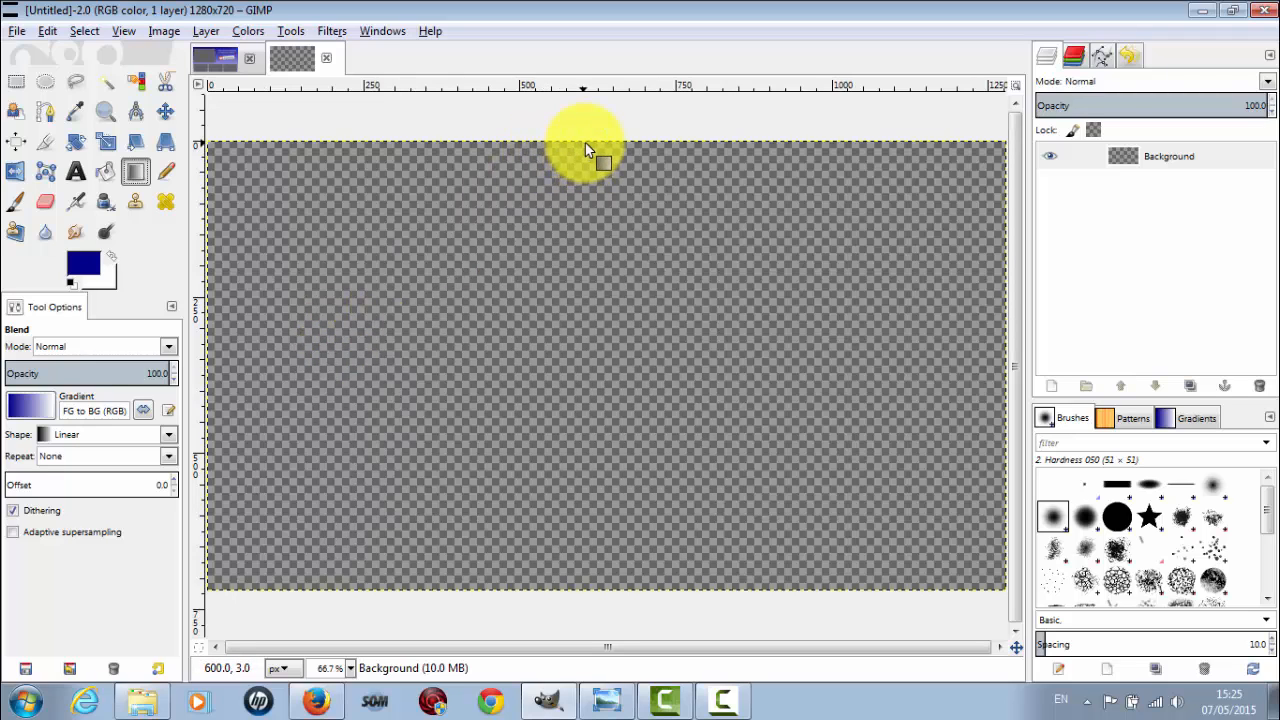
{"action": "left_click_drag", "start_coordinate": [591, 148], "coordinate": [587, 590]}
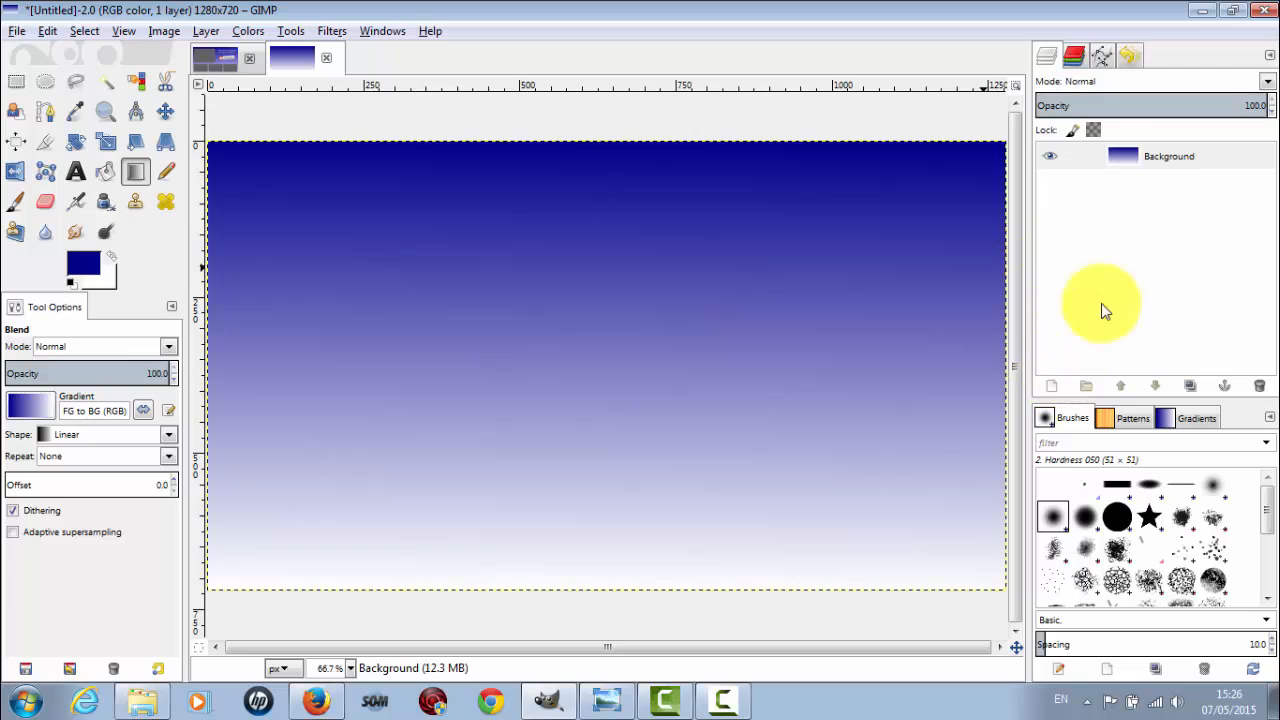
Add a new 1280 × 720 px layer with transparency fill above the background and make it active.
{"action": "left_click", "coordinate": [1053, 386]}
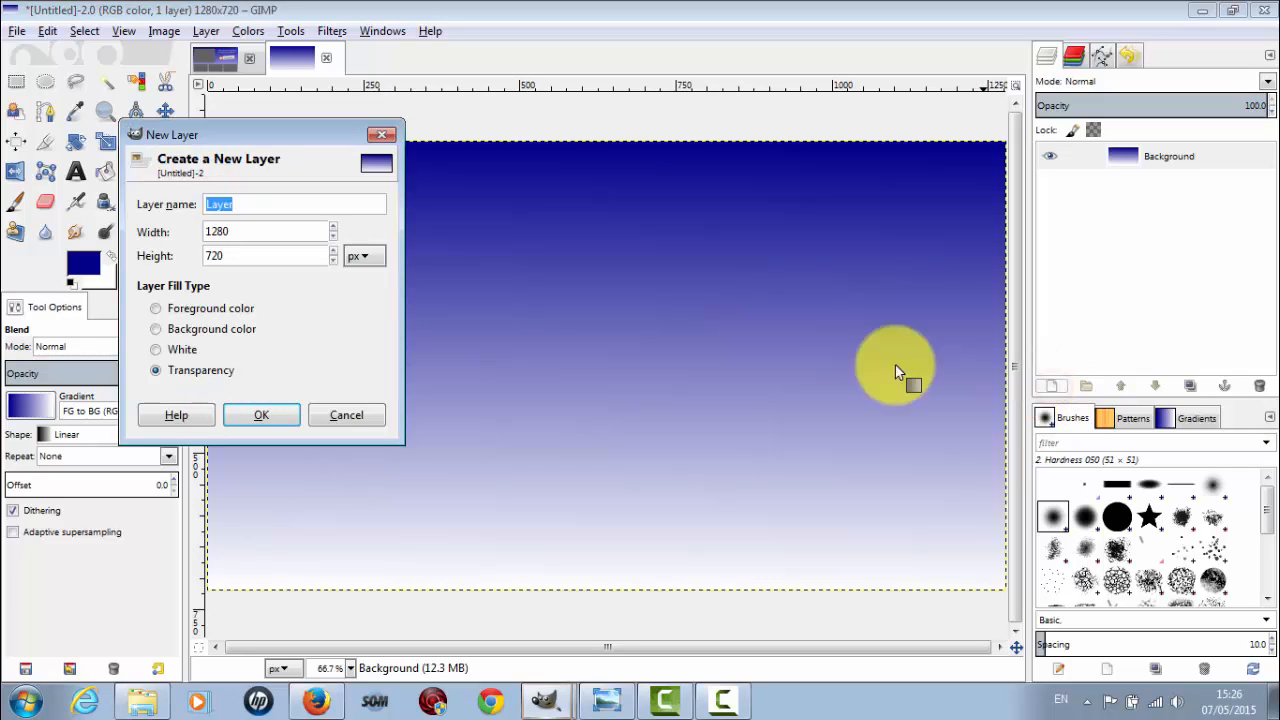
{"action": "left_click", "coordinate": [157, 372]}
{"action": "left_click", "coordinate": [230, 412]}
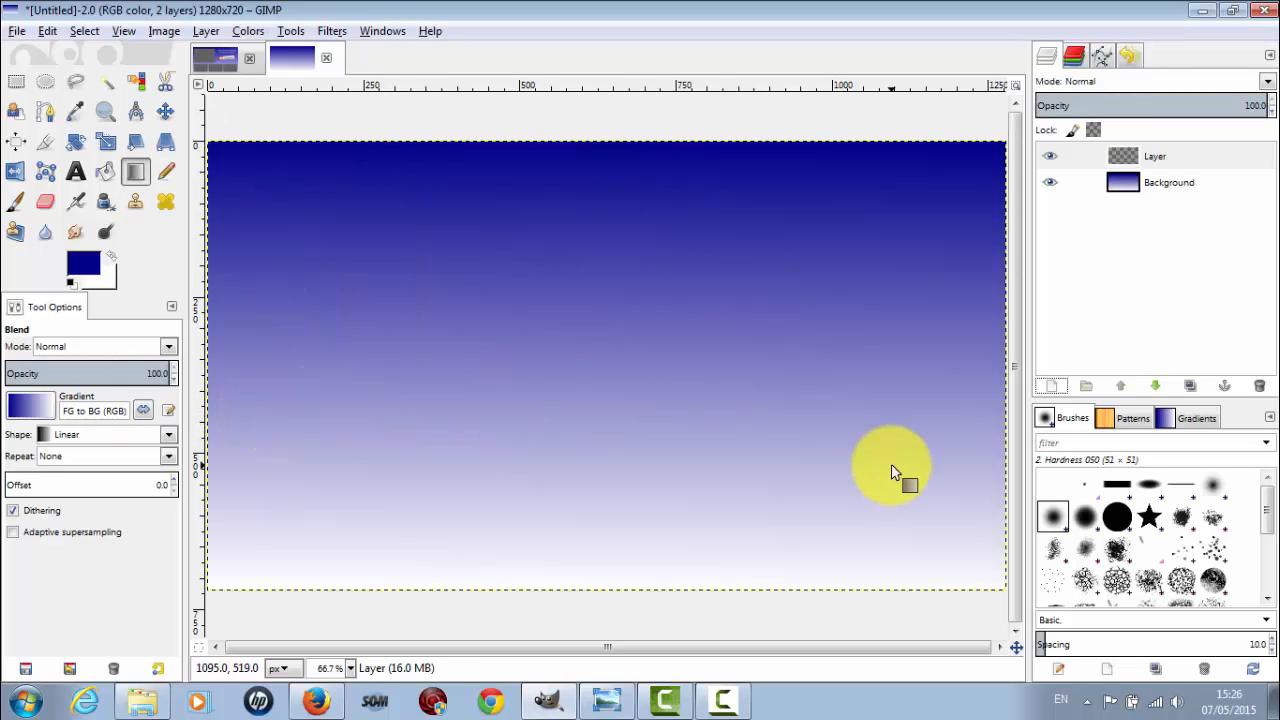
{"action": "left_click", "coordinate": [1205, 155]}
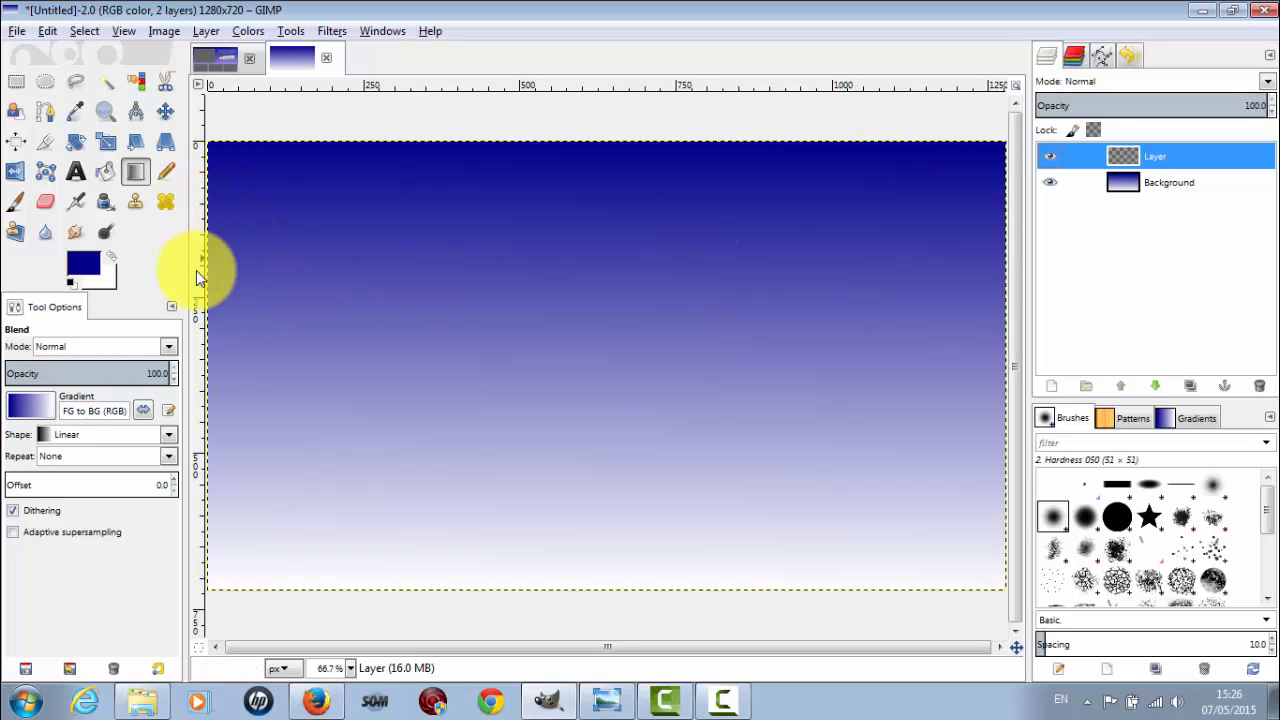
Place a vertical guide at the image's horizontal centre, at about 639 px.
{"action": "left_click_drag", "start_coordinate": [198, 243], "coordinate": [609, 268]}
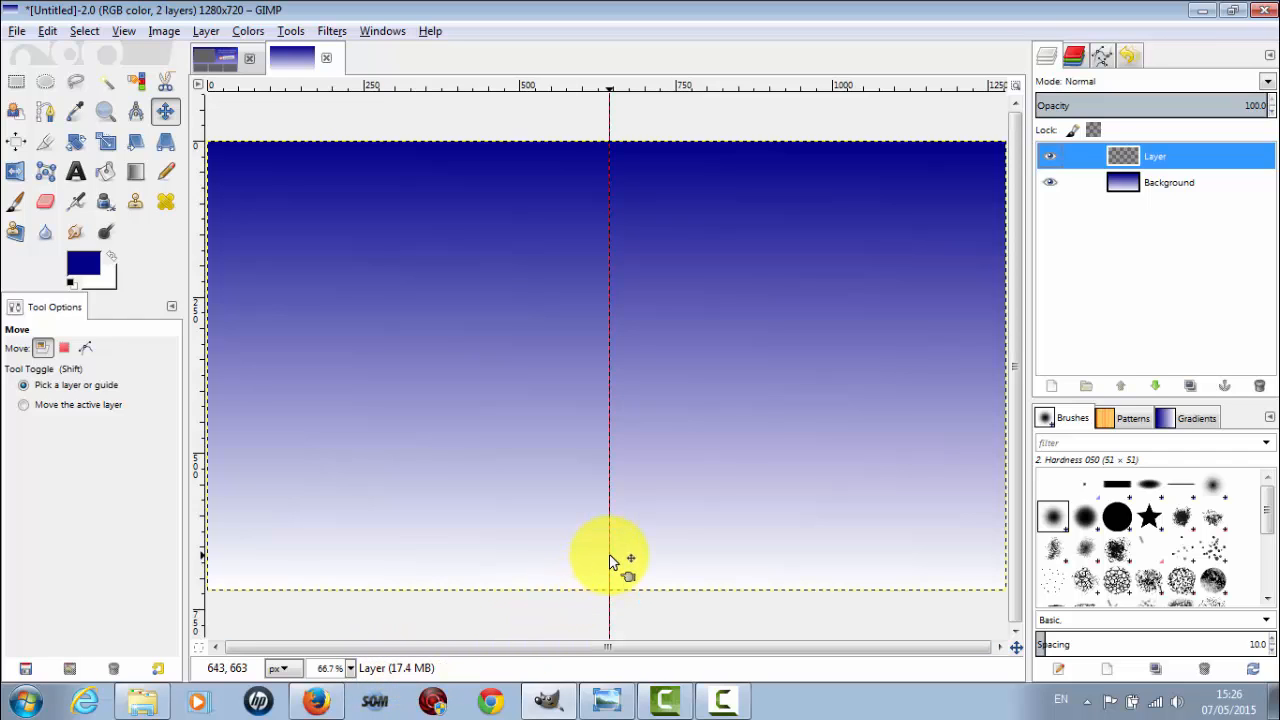
{"action": "mouse_move", "coordinate": [612, 562]}
{"action": "left_mouse_down"}
{"action": "mouse_move", "coordinate": [632, 552]}
{"action": "mouse_move", "coordinate": [608, 560]}
{"action": "left_mouse_up"}
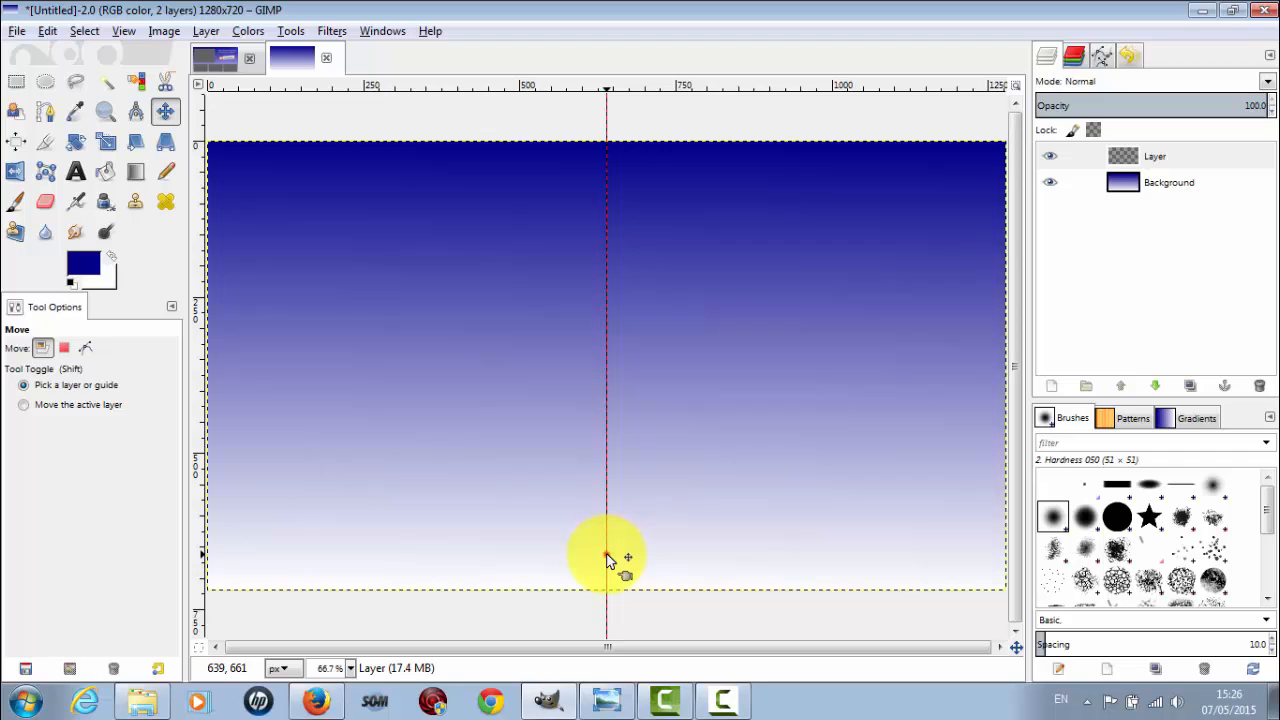
{"action": "left_click", "coordinate": [607, 558]}
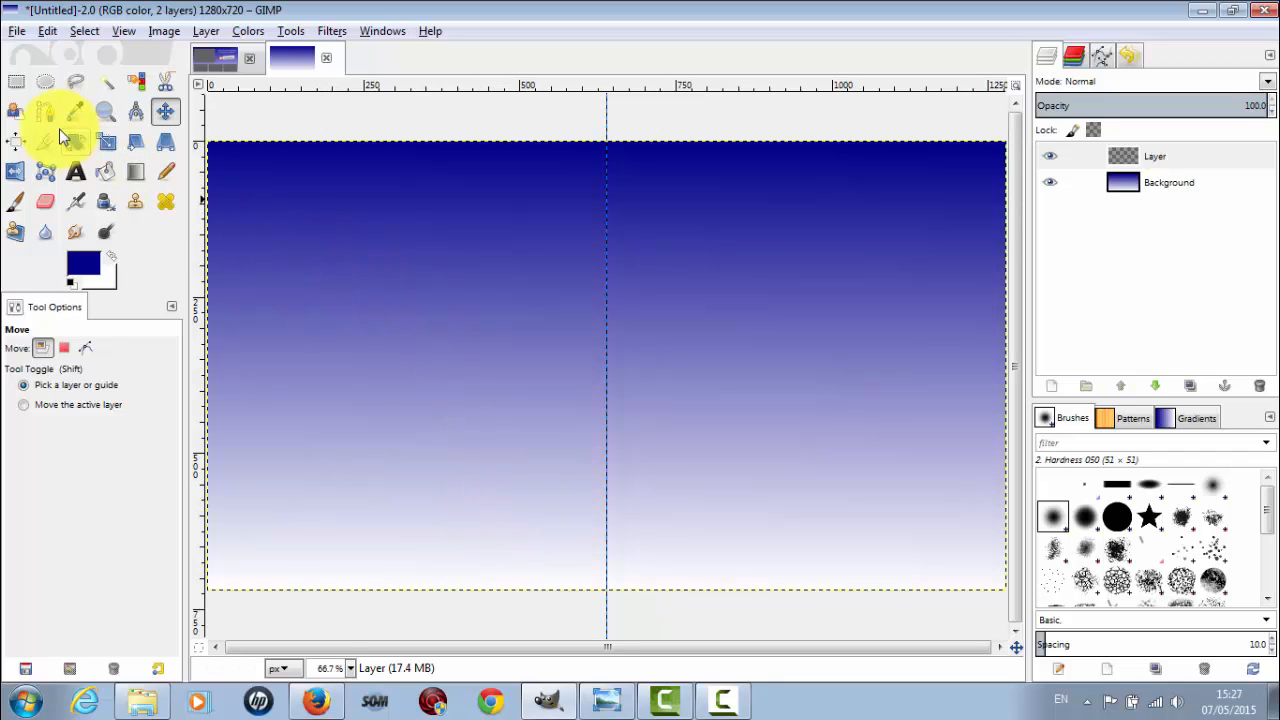
Make a 400 × 220 px rectangular selection near the image's lower edge, centred on the vertical guide at position 440, 481.
{"action": "left_click", "coordinate": [17, 83]}
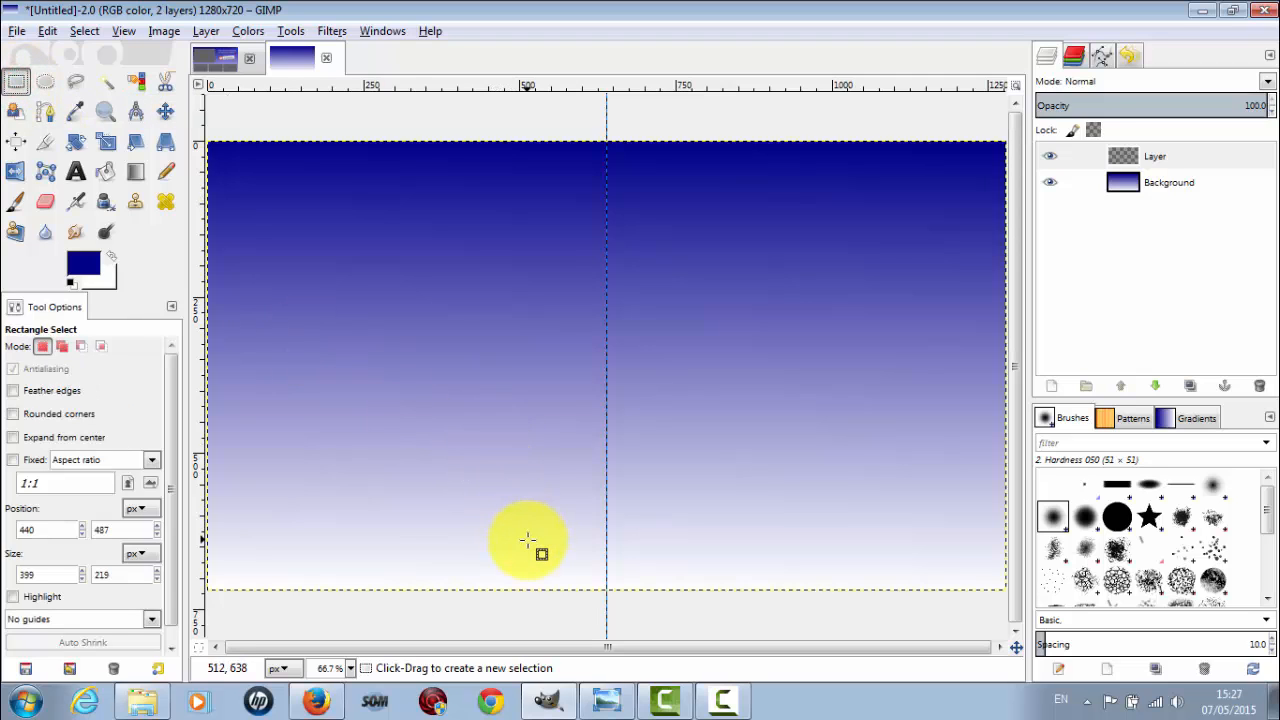
{"action": "left_click_drag", "start_coordinate": [526, 500], "coordinate": [685, 578]}
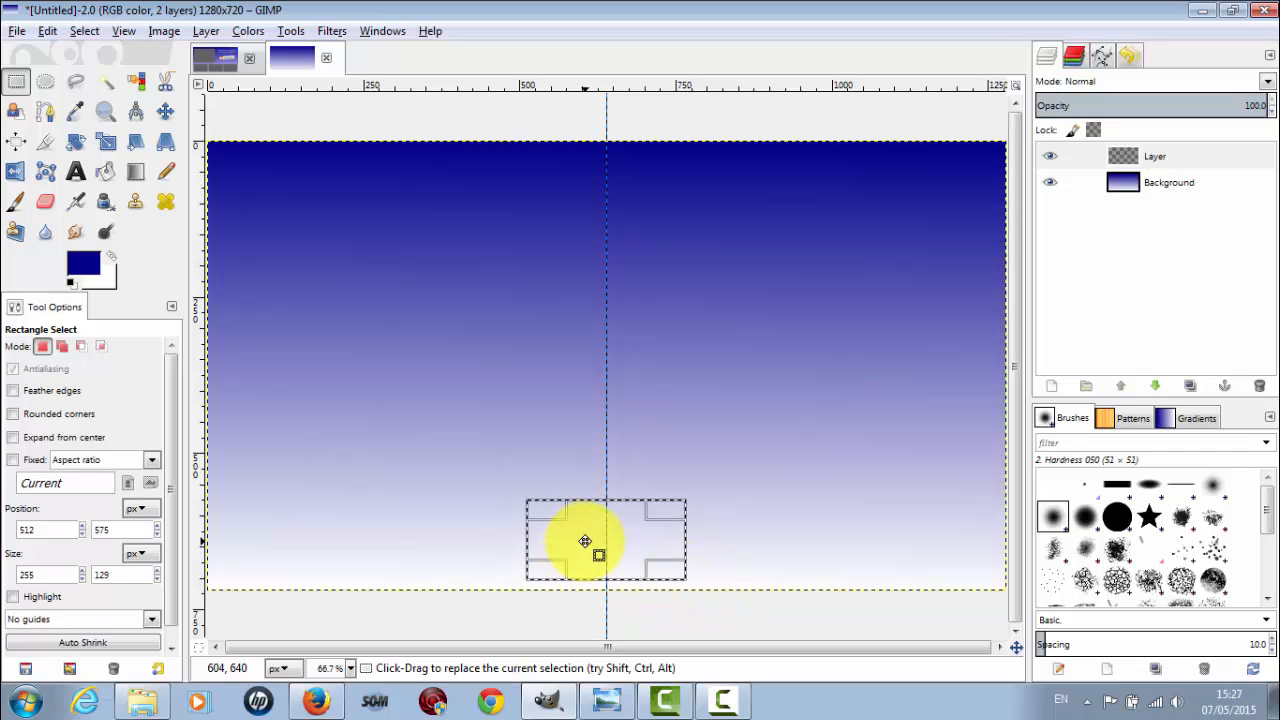
{"action": "left_click_drag", "start_coordinate": [585, 541], "coordinate": [574, 469]}
{"action": "left_click_drag", "start_coordinate": [643, 509], "coordinate": [686, 519]}
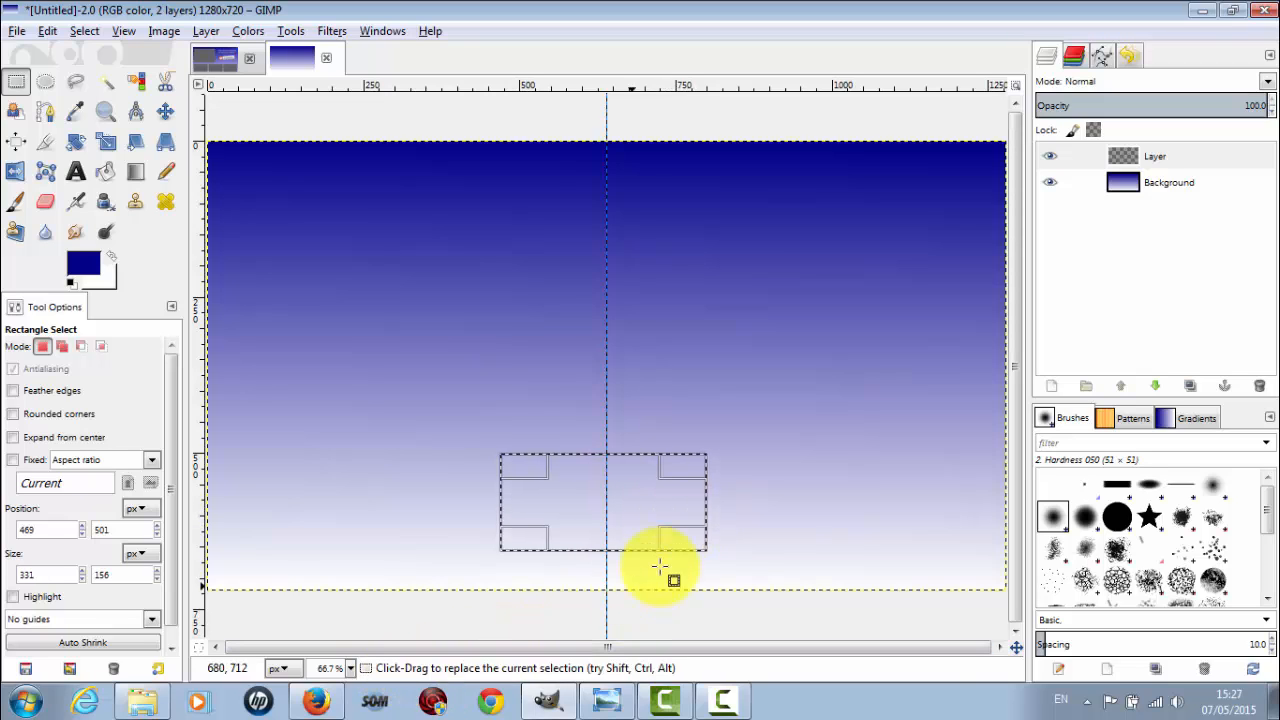
{"action": "left_click_drag", "start_coordinate": [683, 506], "coordinate": [728, 515]}
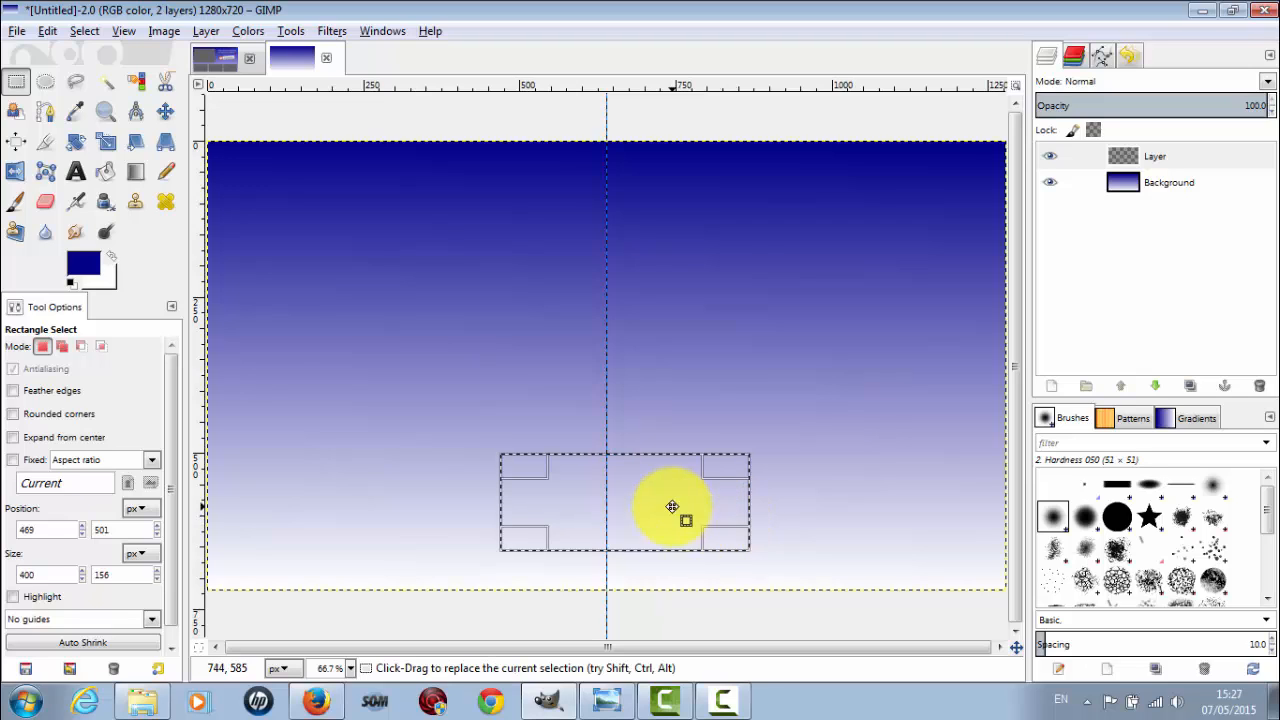
{"action": "left_click_drag", "start_coordinate": [656, 542], "coordinate": [657, 577]}
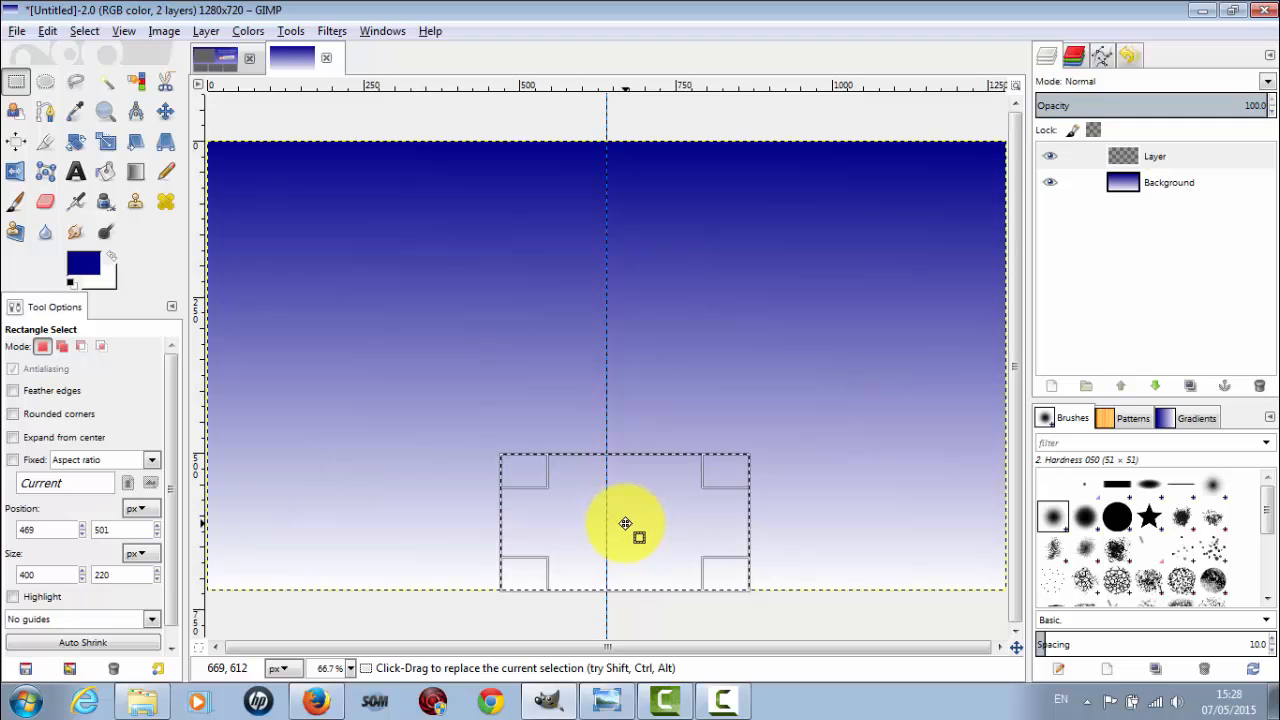
{"action": "left_click_drag", "start_coordinate": [624, 524], "coordinate": [610, 522]}
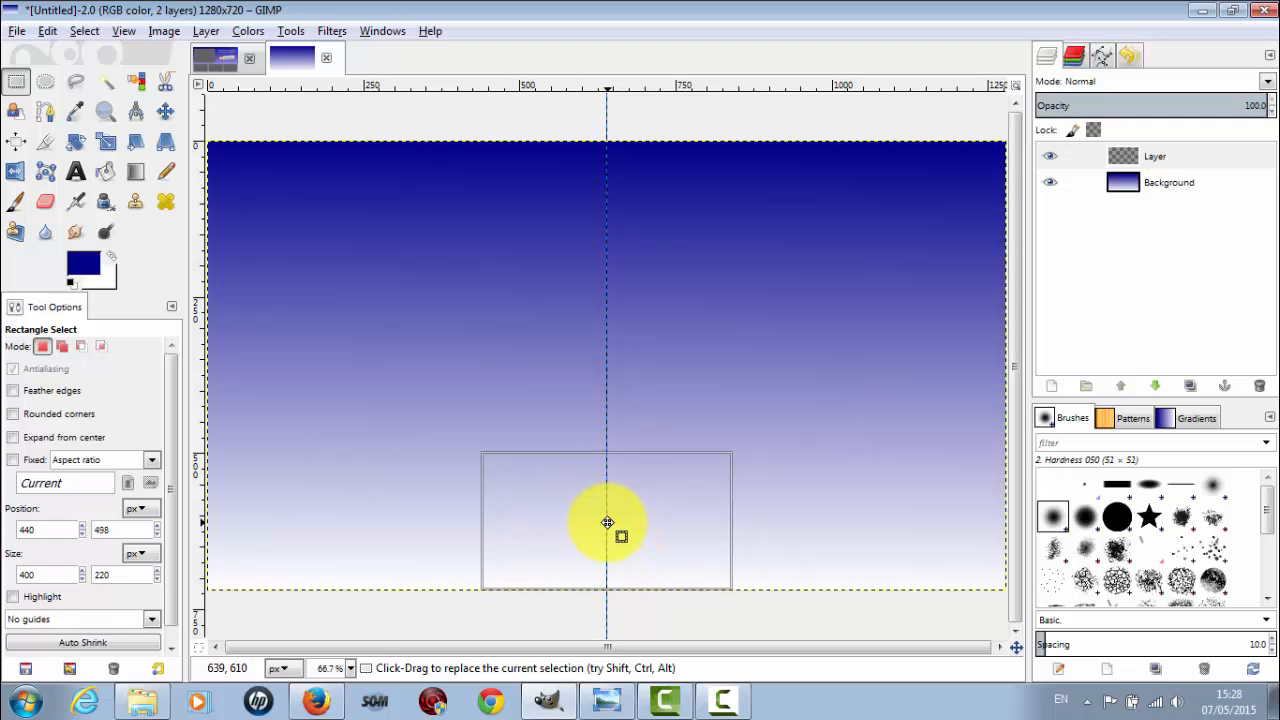
{"action": "left_click_drag", "start_coordinate": [607, 522], "coordinate": [606, 519]}
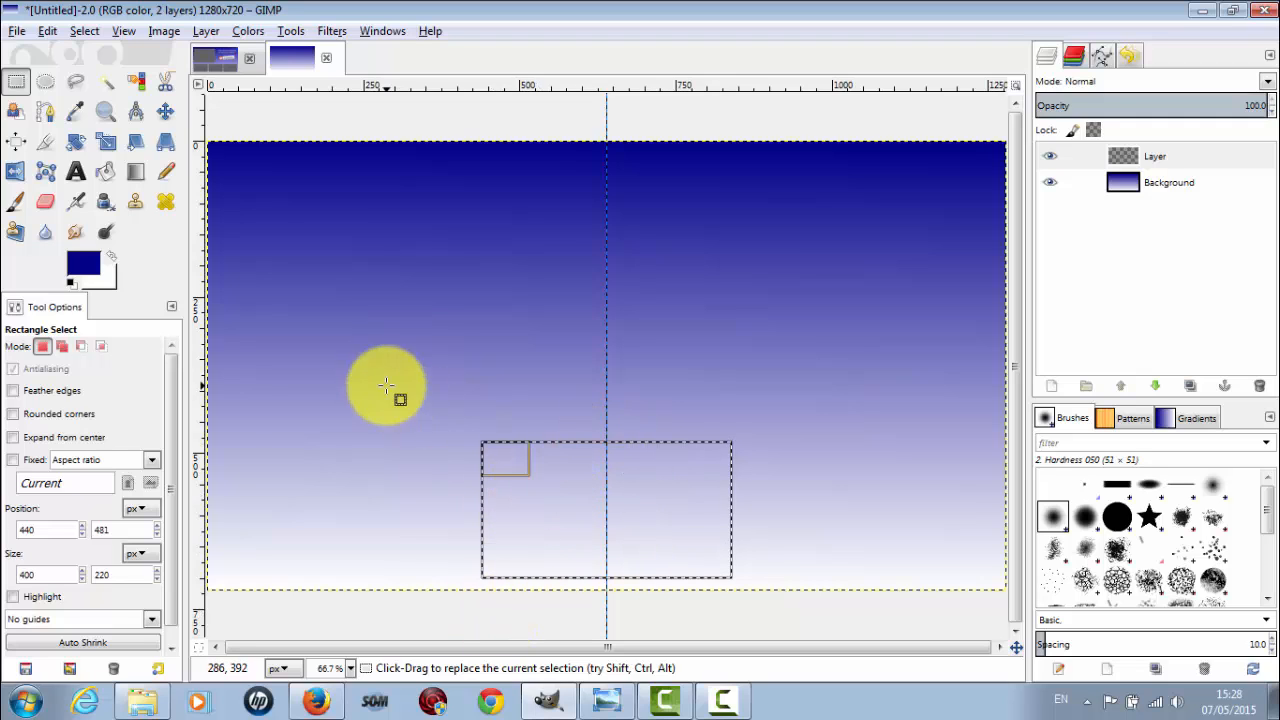
Set the foreground to dark grey and bucket-fill the rectangle, using the option to fill the whole selection.
{"action": "left_click", "coordinate": [72, 268]}
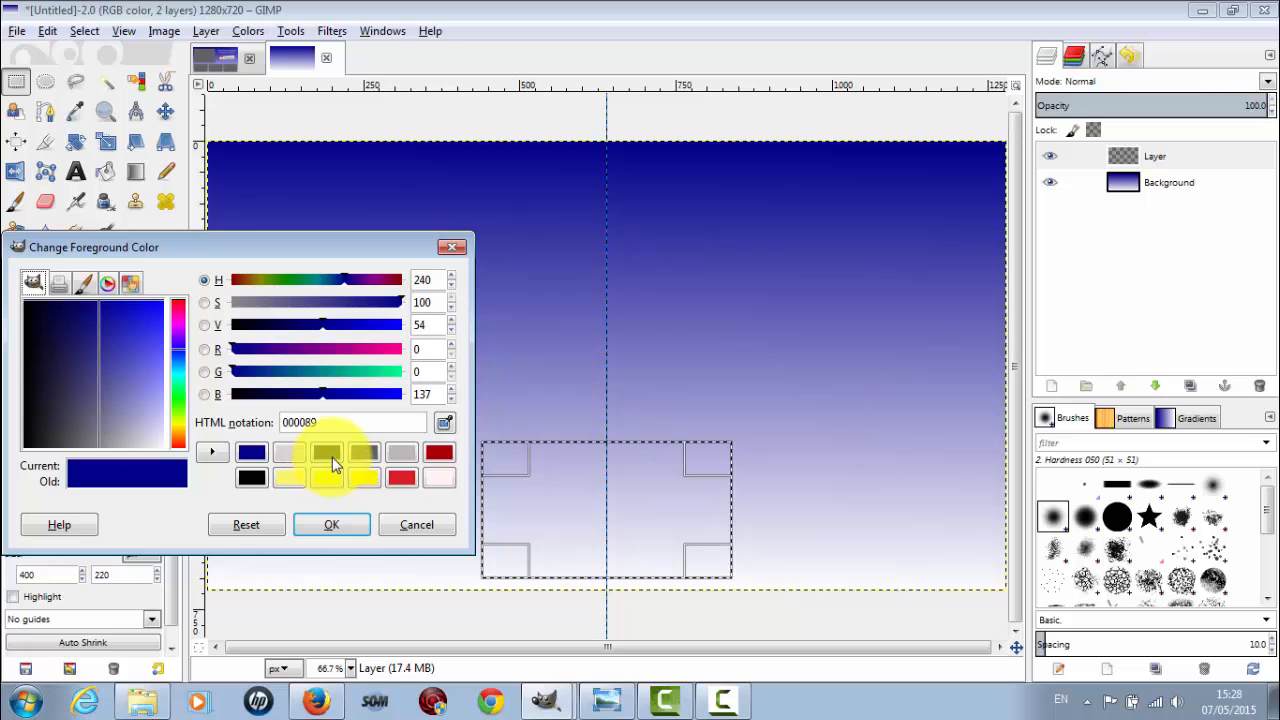
{"action": "left_click", "coordinate": [363, 453]}
{"action": "left_click", "coordinate": [320, 525]}
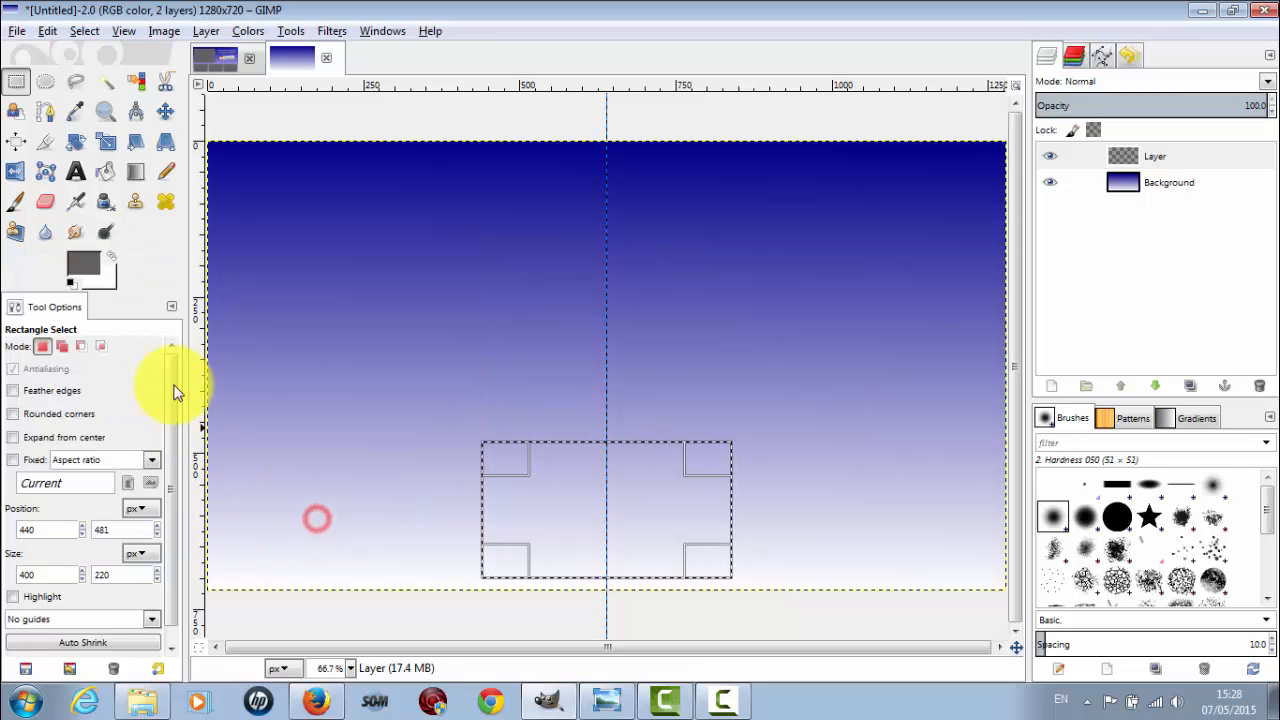
{"action": "left_click", "coordinate": [105, 175]}
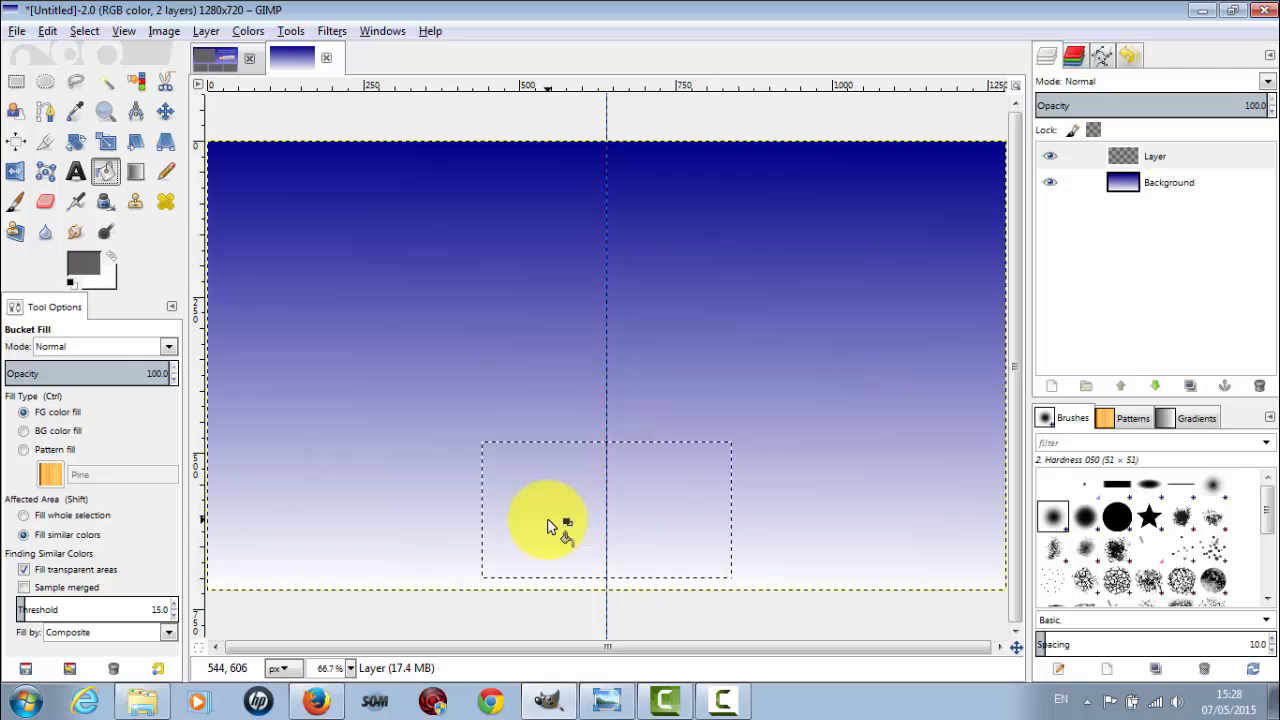
{"action": "left_click", "coordinate": [547, 521]}
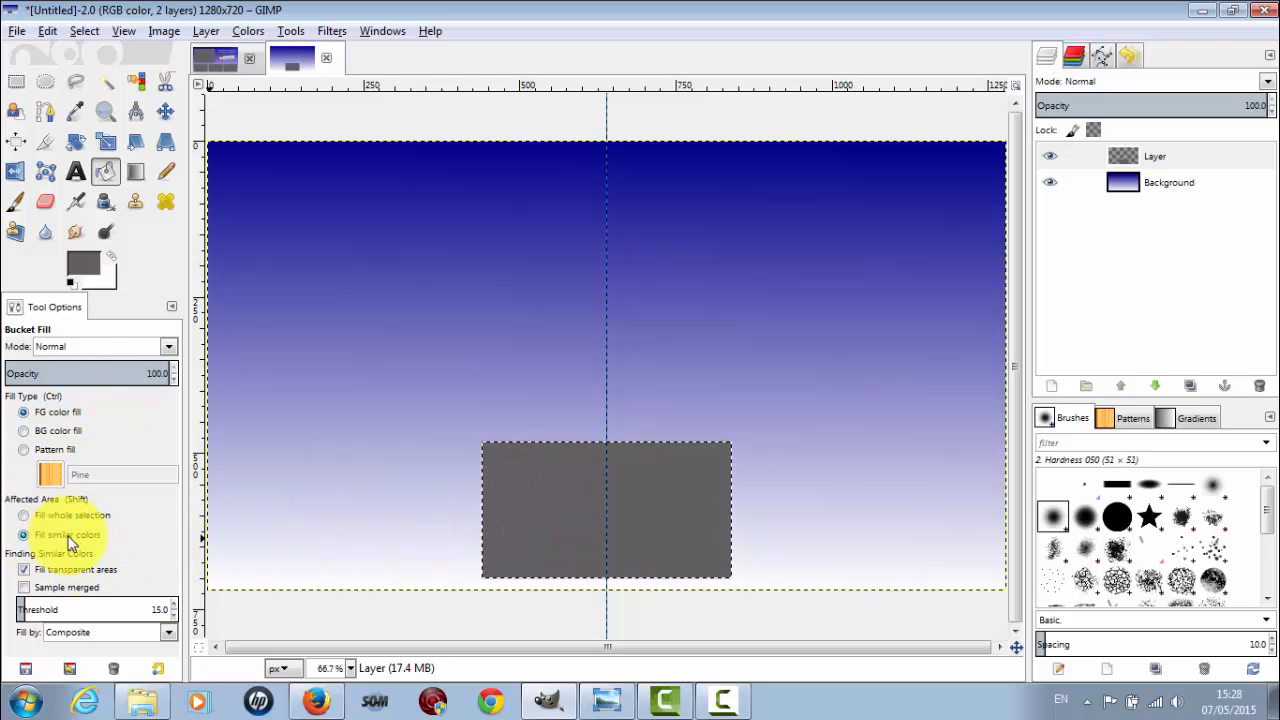
{"action": "left_click", "coordinate": [23, 515]}
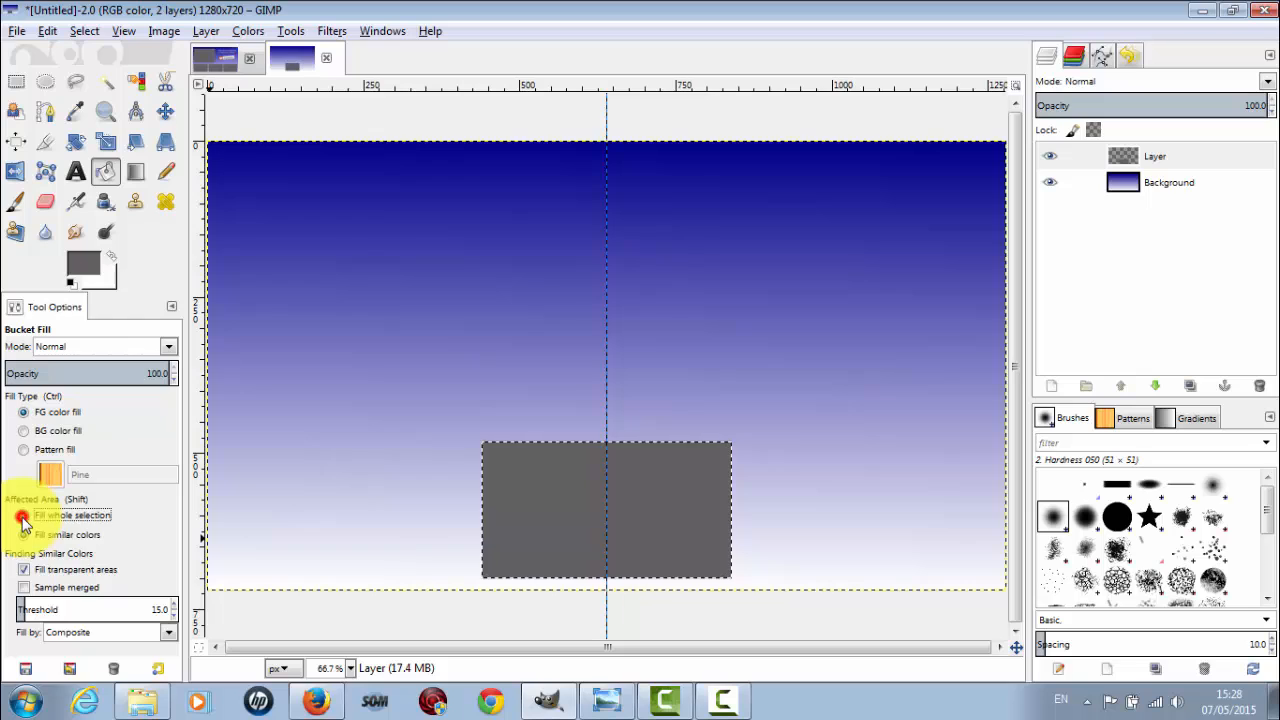
{"action": "left_click", "coordinate": [528, 521]}
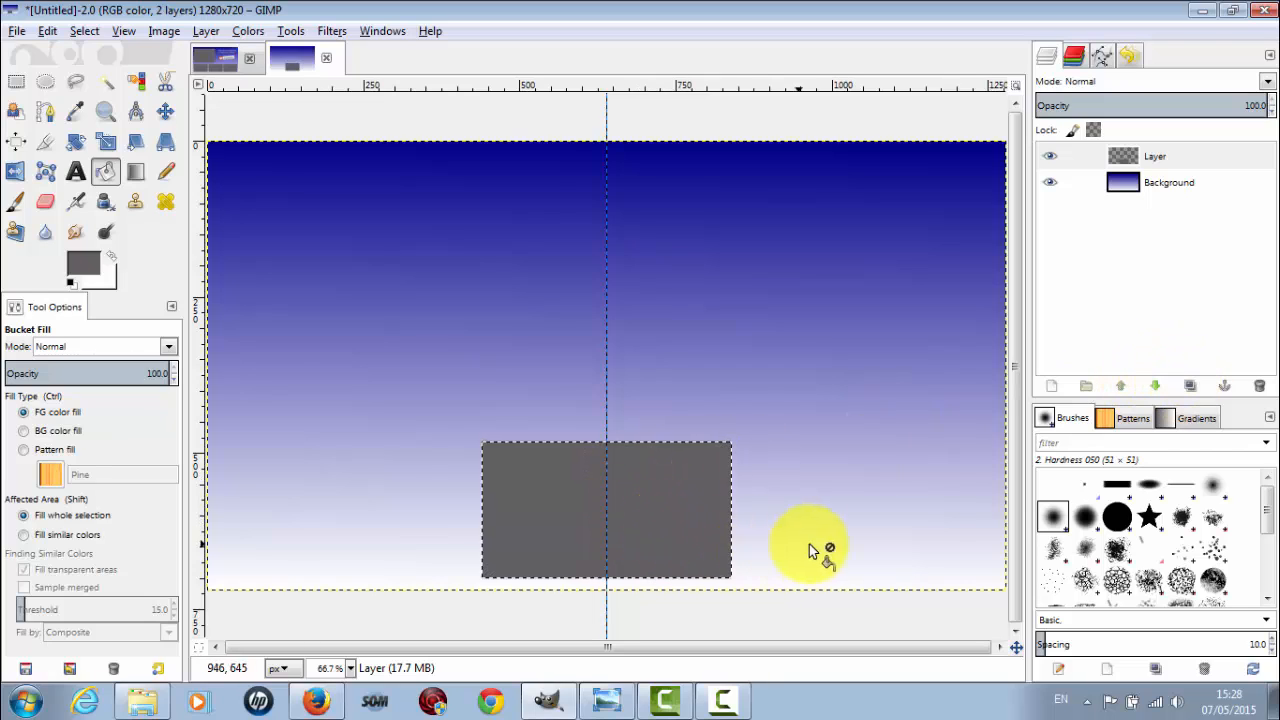
Duplicate the grey rectangle layer twice and place one copy on each side of the central rectangle, leaving narrow gaps.
{"action": "left_click", "coordinate": [1191, 386]}
{"action": "left_click", "coordinate": [1191, 386]}
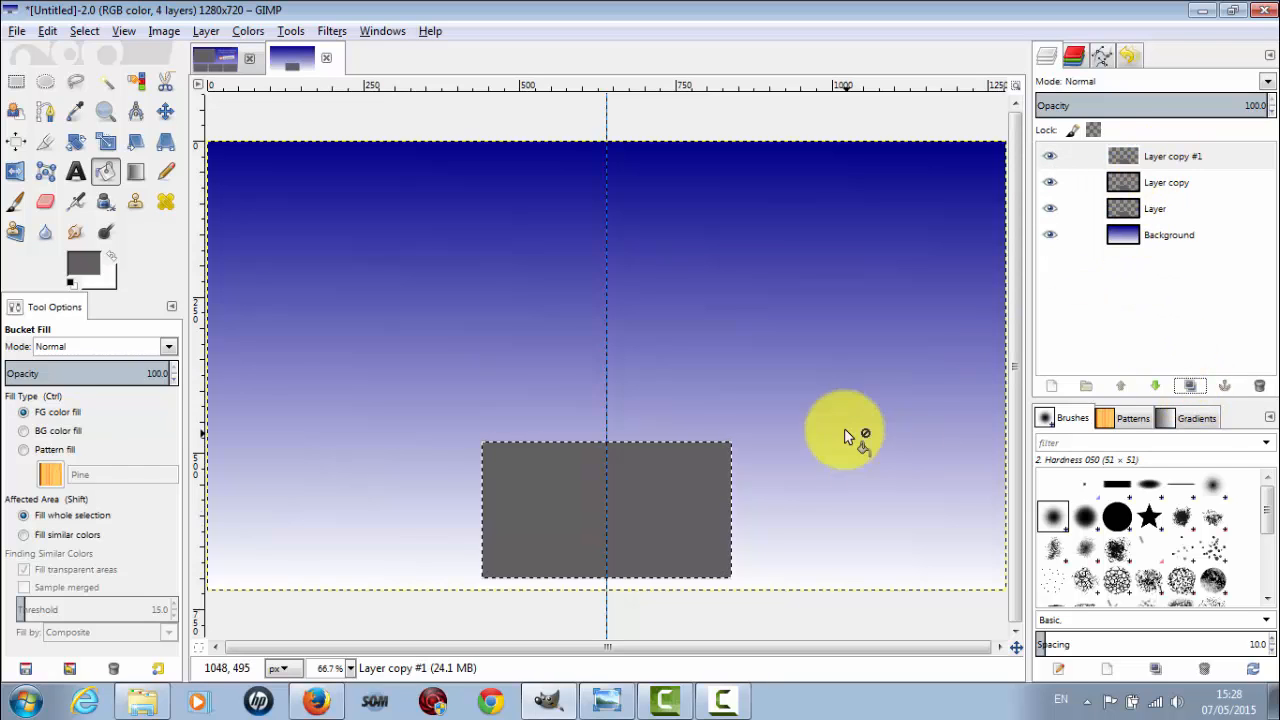
{"action": "left_click", "coordinate": [1175, 190]}
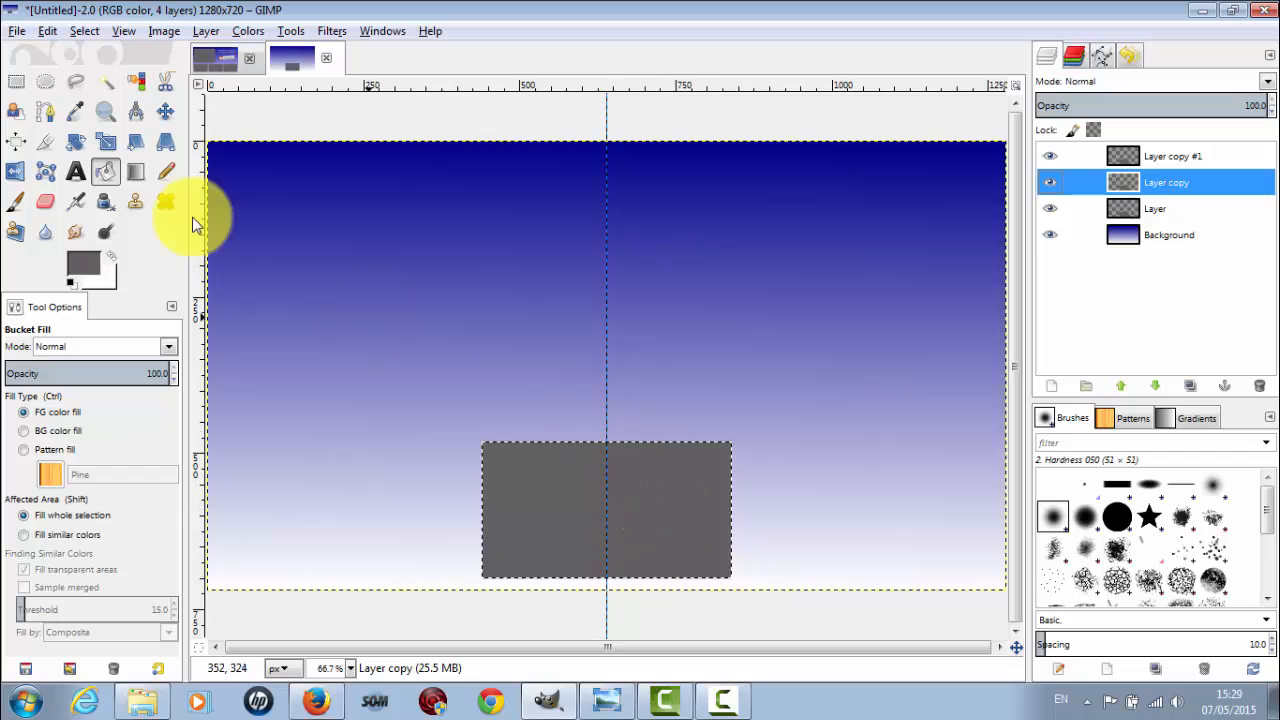
{"action": "left_click", "coordinate": [165, 111]}
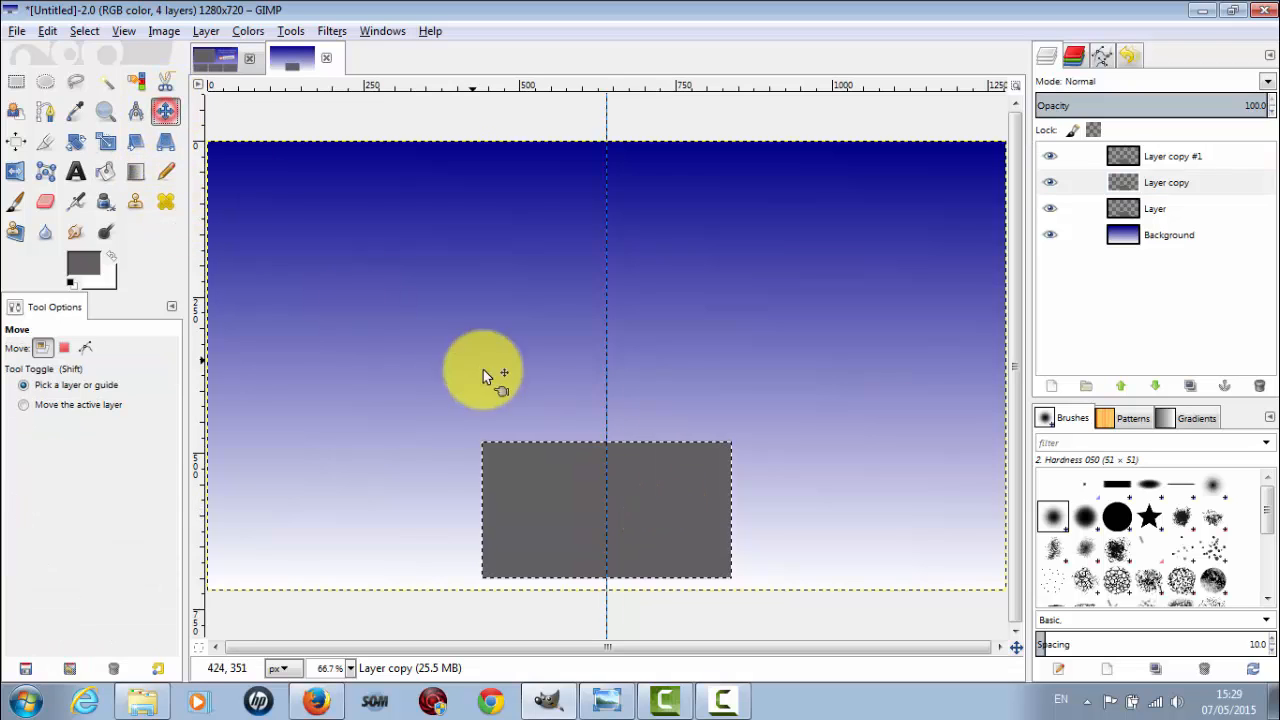
{"action": "left_click", "coordinate": [590, 524]}
{"action": "left_click_drag", "start_coordinate": [590, 526], "coordinate": [320, 524]}
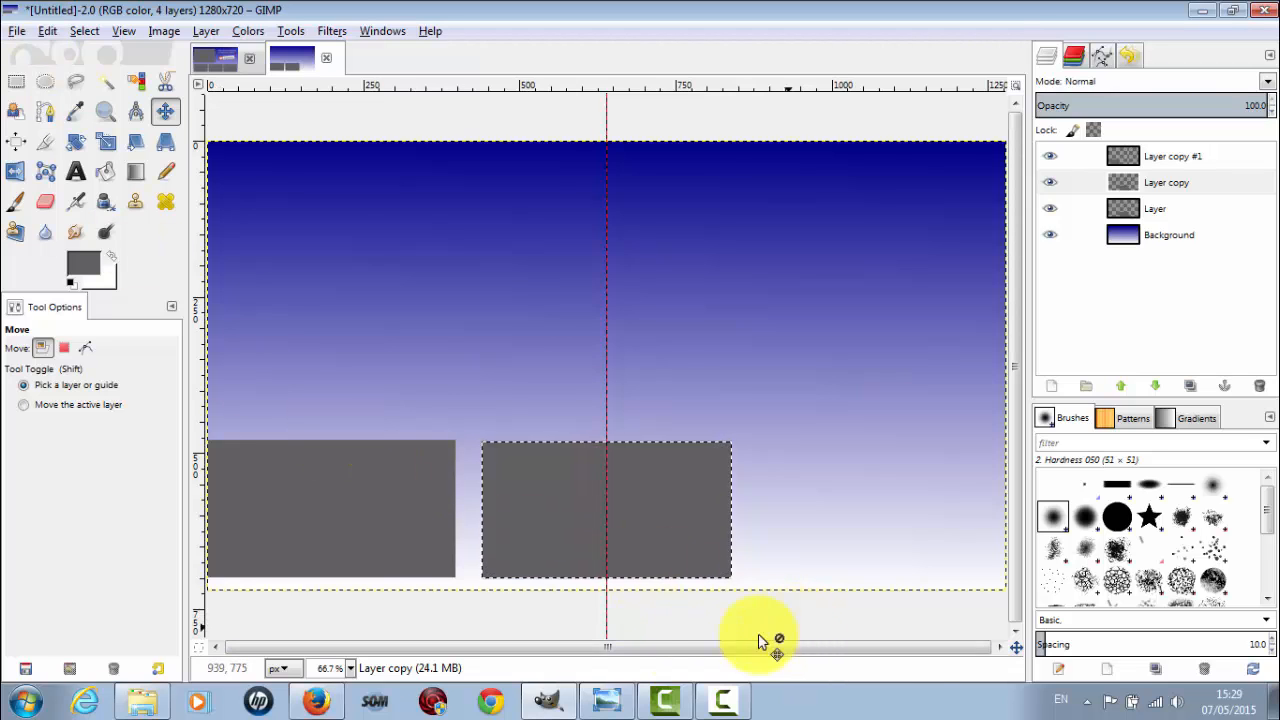
{"action": "left_click", "coordinate": [496, 648]}
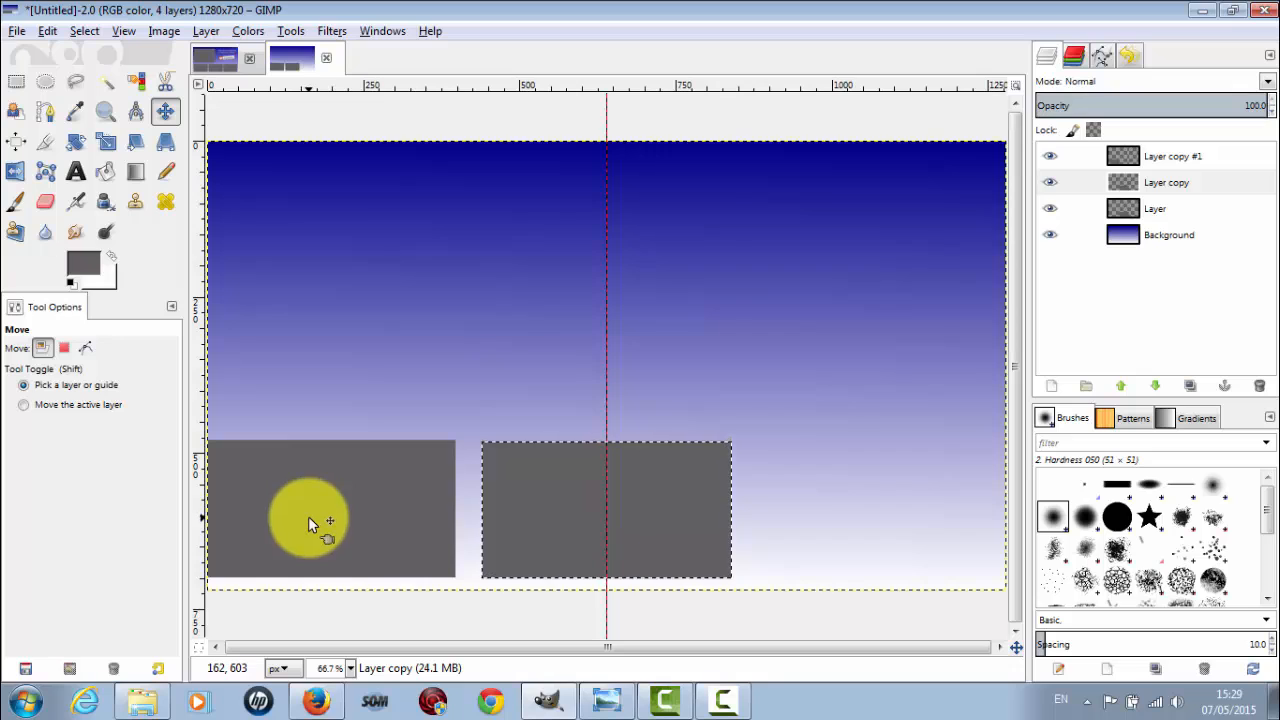
{"action": "left_click_drag", "start_coordinate": [308, 516], "coordinate": [322, 517]}
{"action": "left_click", "coordinate": [583, 508]}
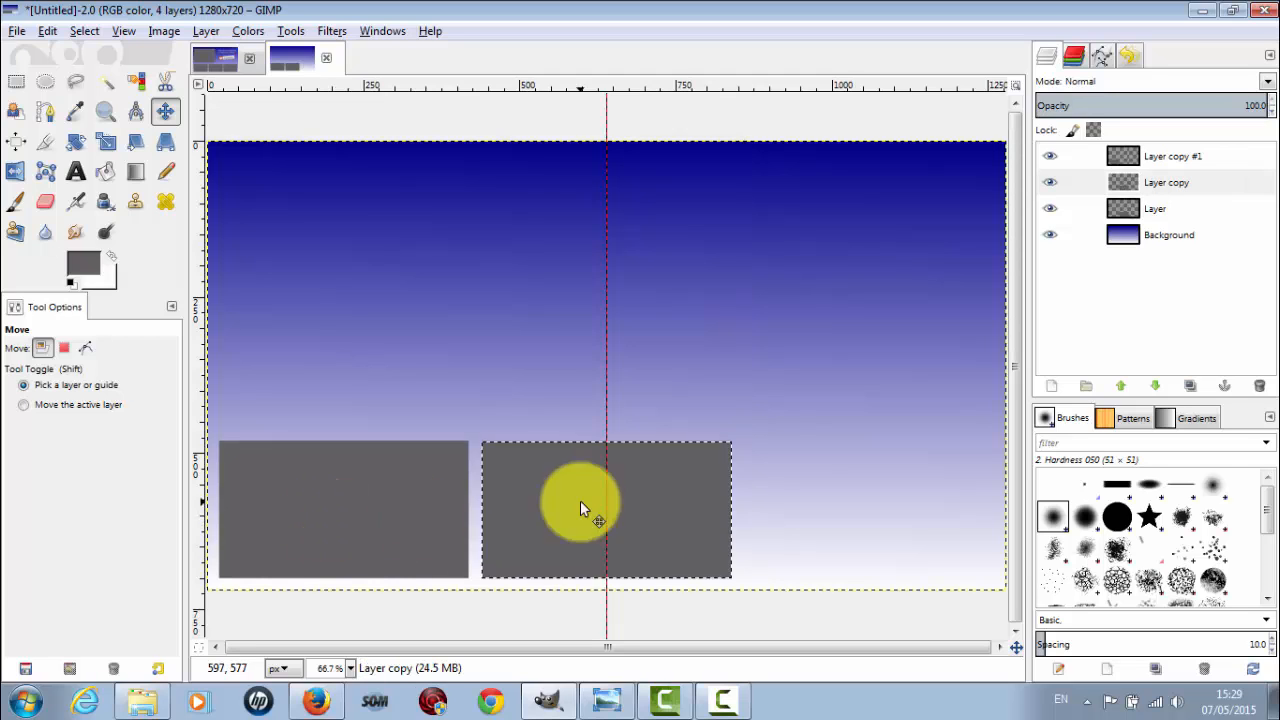
{"action": "left_click", "coordinate": [1187, 157]}
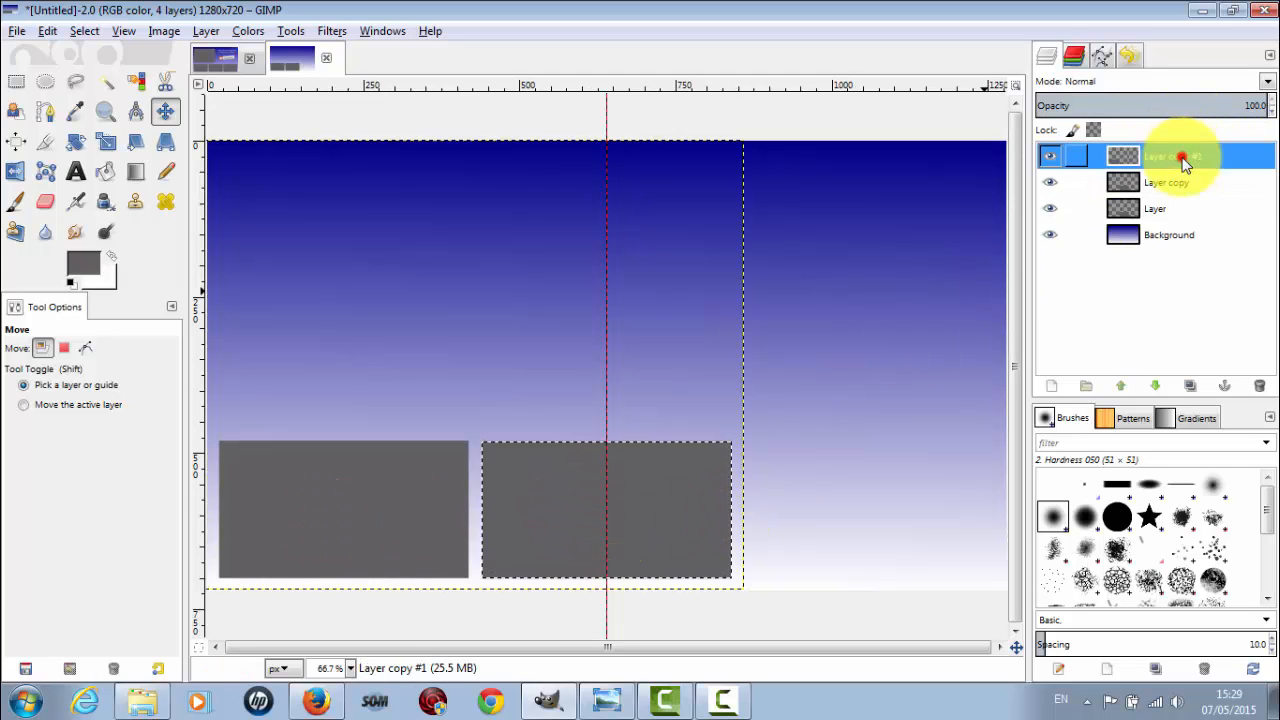
{"action": "left_click_drag", "start_coordinate": [633, 518], "coordinate": [896, 517]}
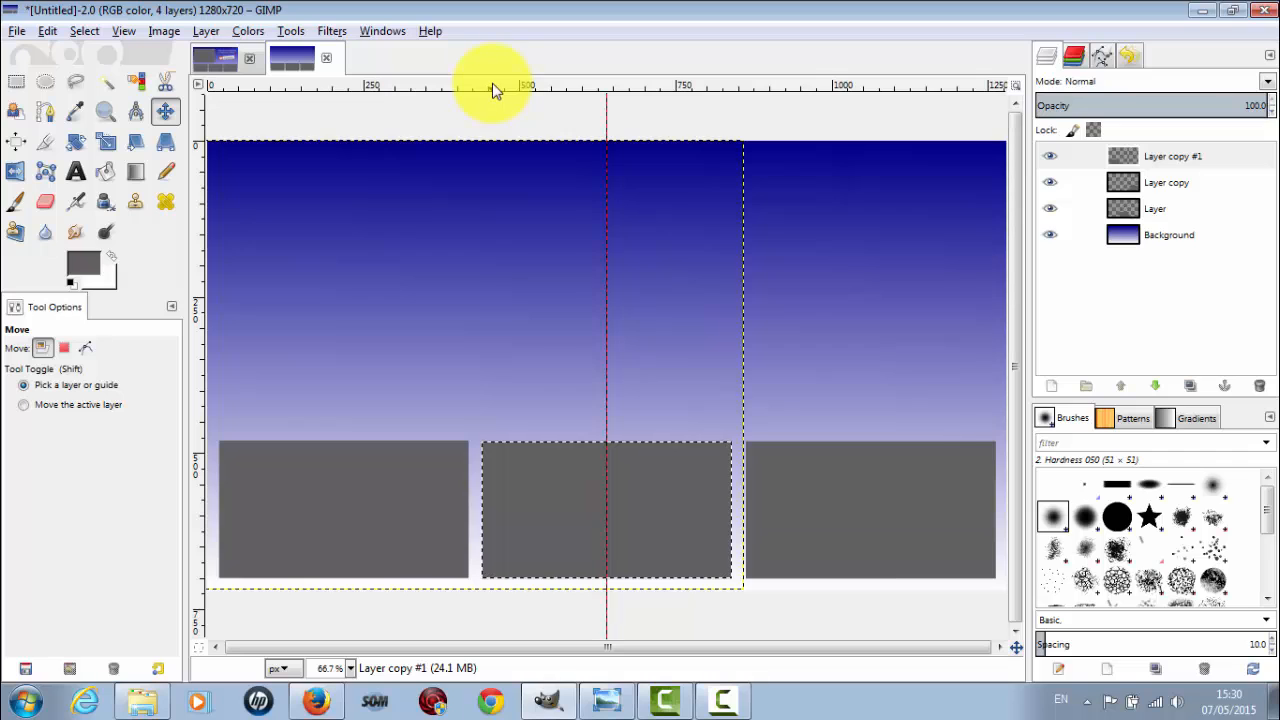
Add a horizontal guide along the grey rectangles' upper edge, align all three rectangles to it, and clear the selection.
{"action": "left_click_drag", "start_coordinate": [492, 91], "coordinate": [501, 439]}
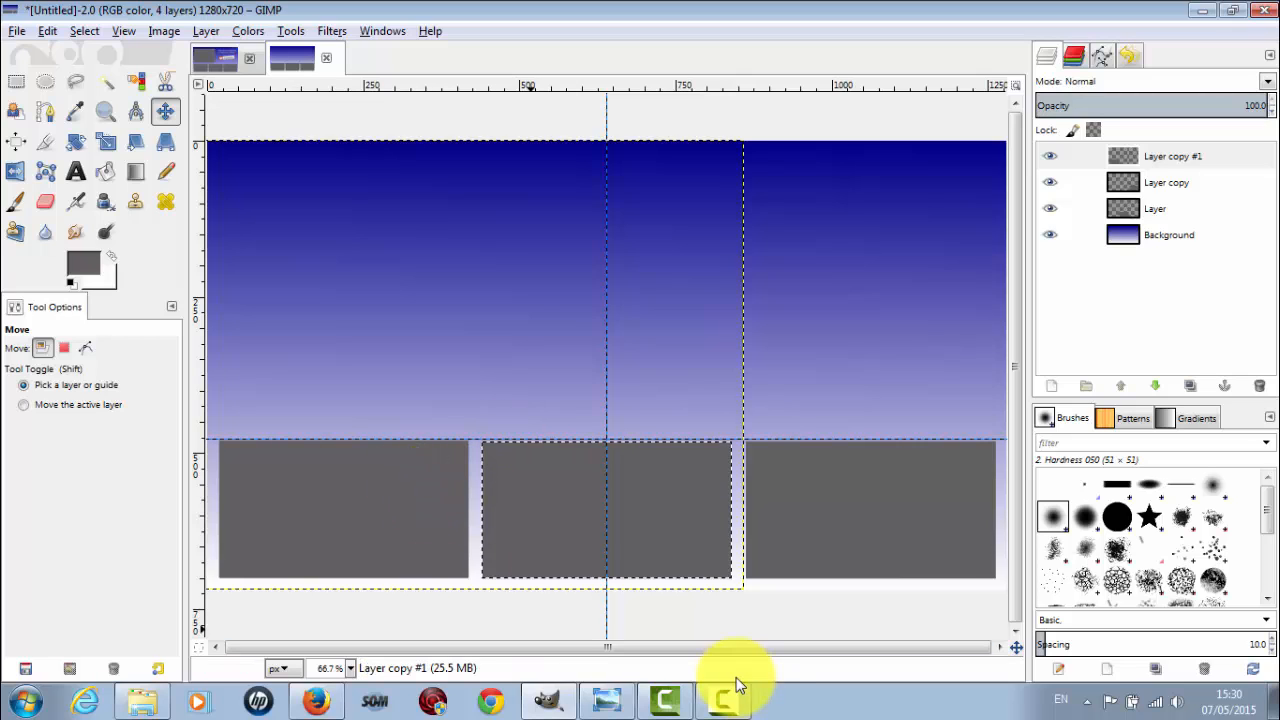
{"action": "left_click_drag", "start_coordinate": [809, 518], "coordinate": [810, 516]}
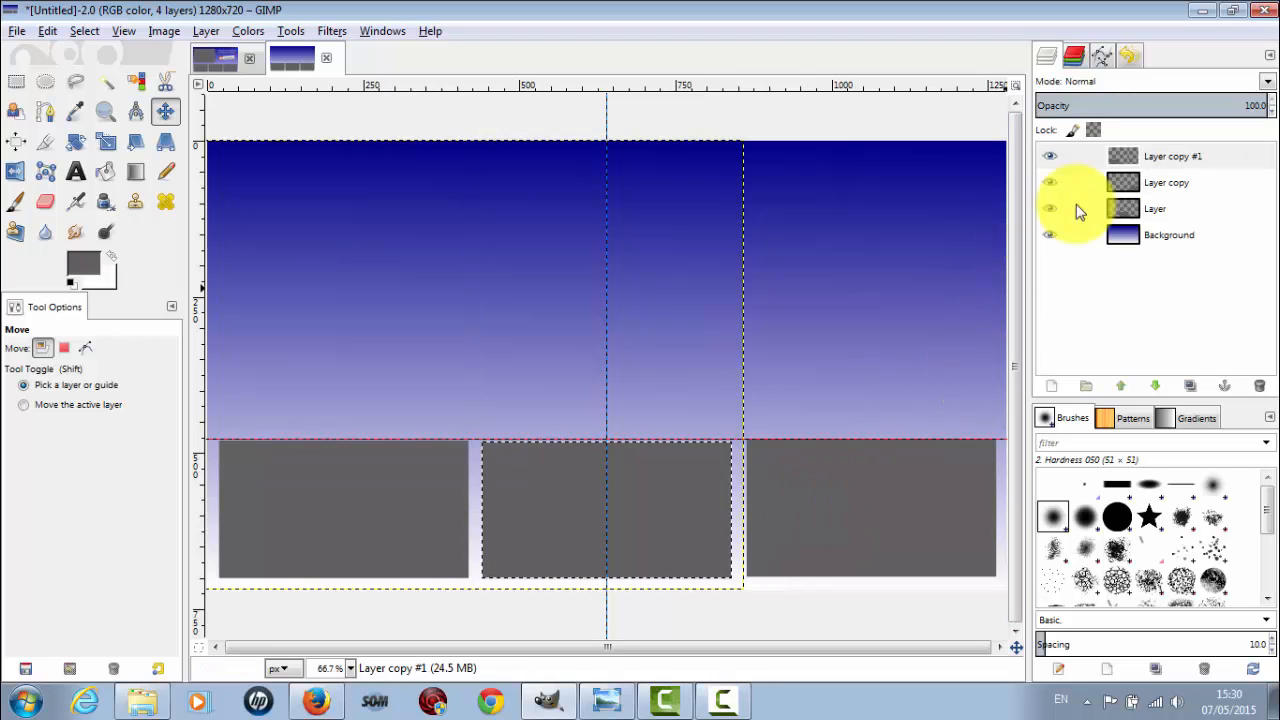
{"action": "left_click", "coordinate": [1155, 182]}
{"action": "left_click_drag", "start_coordinate": [630, 508], "coordinate": [630, 505]}
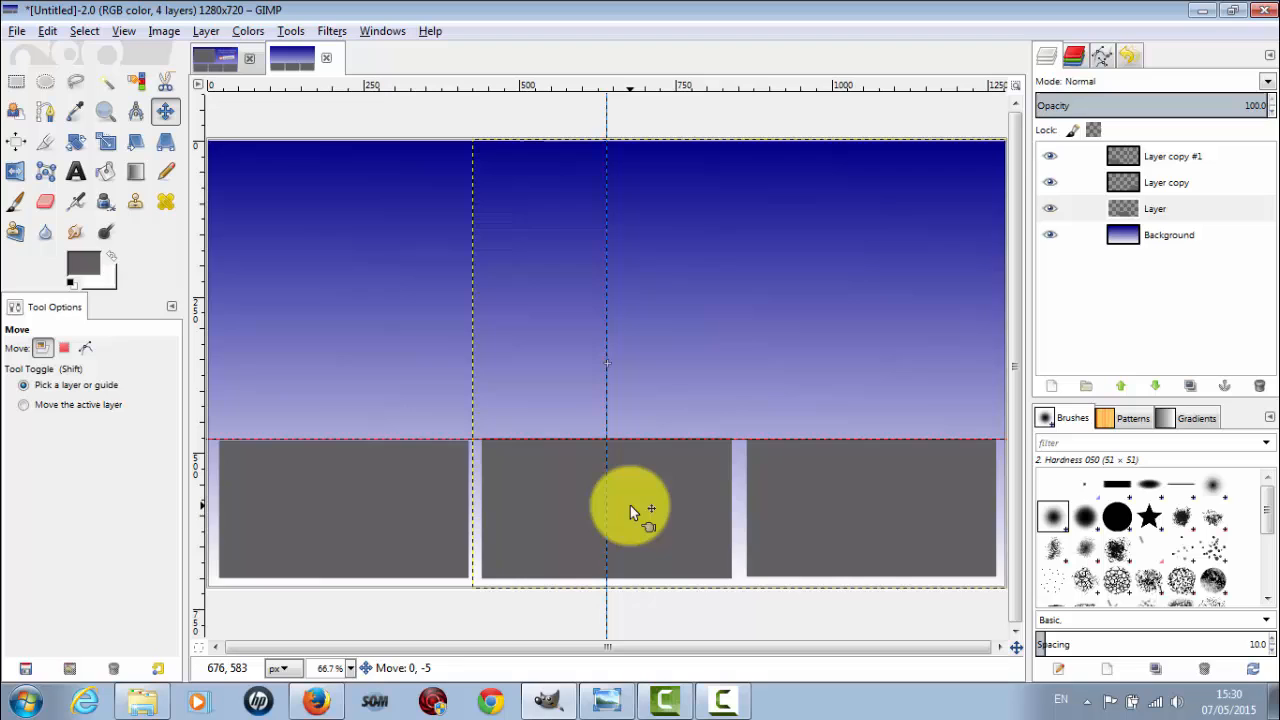
{"action": "left_click", "coordinate": [1155, 208]}
{"action": "left_click_drag", "start_coordinate": [370, 535], "coordinate": [369, 531]}
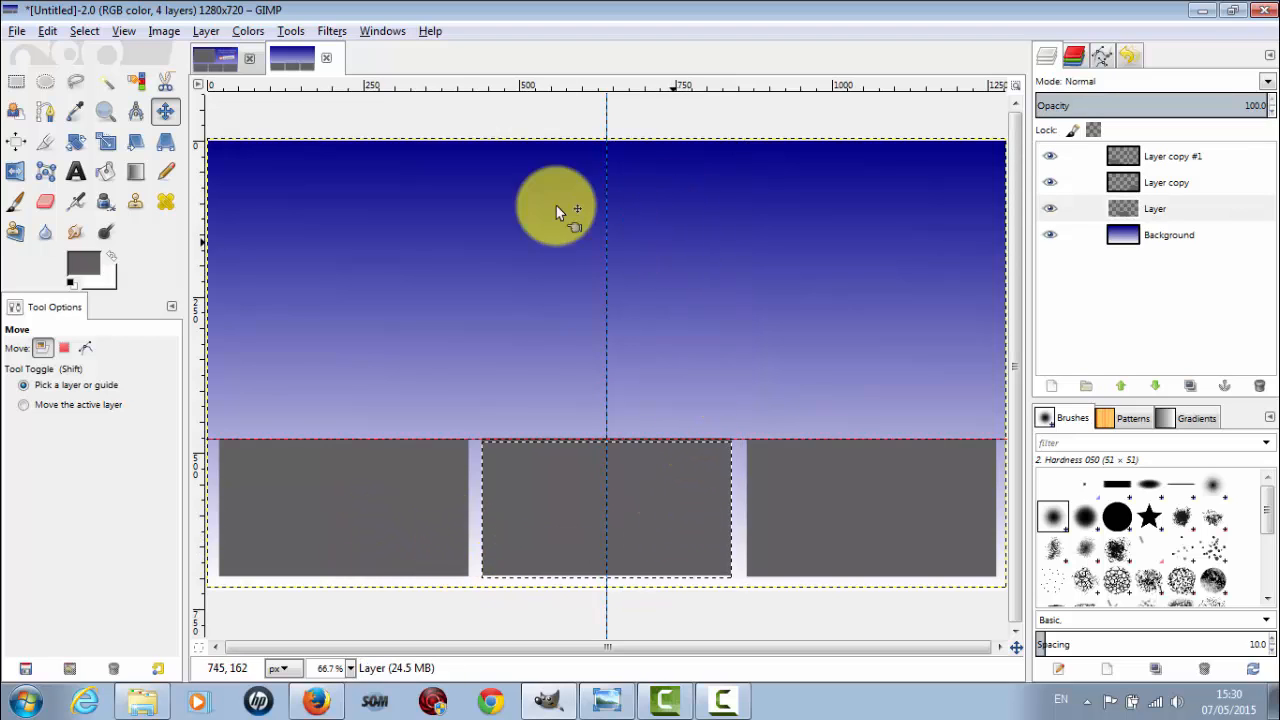
{"action": "left_click", "coordinate": [87, 31]}
{"action": "left_click", "coordinate": [111, 78]}
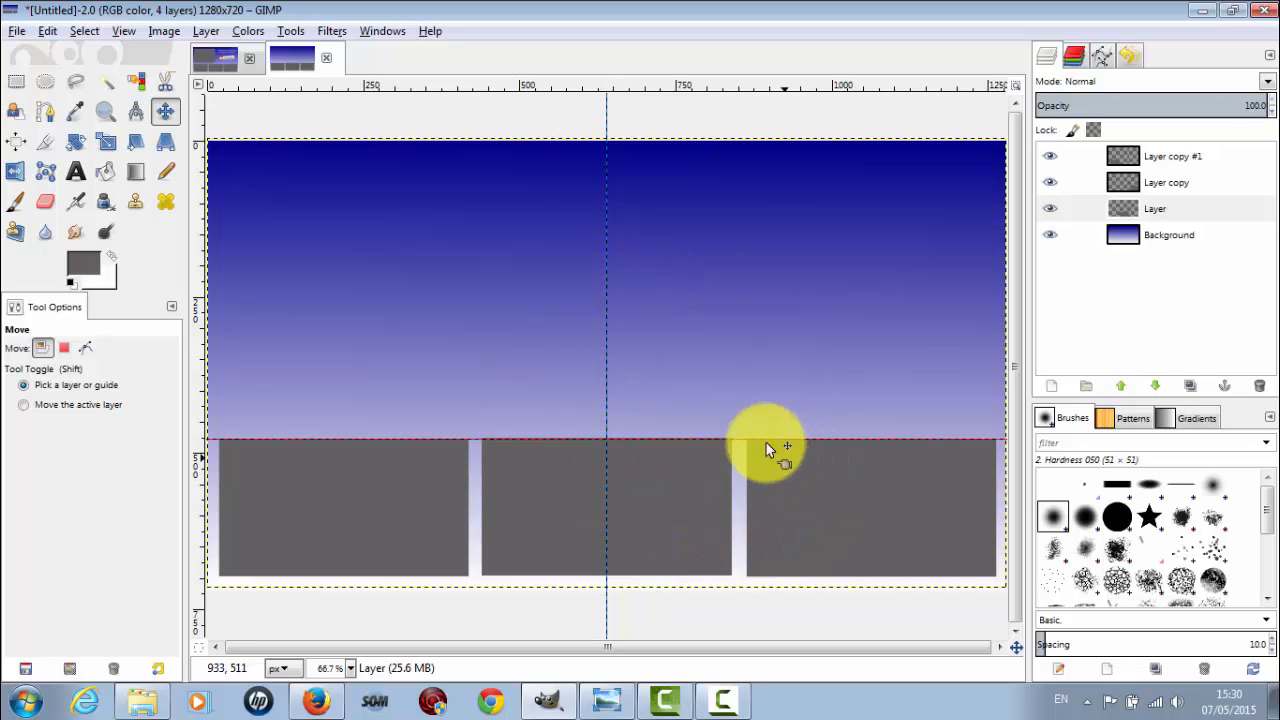
Measure the large grey rectangle in outro-slate.xcf by drawing a rectangular selection around it.
{"action": "left_click", "coordinate": [1172, 243]}
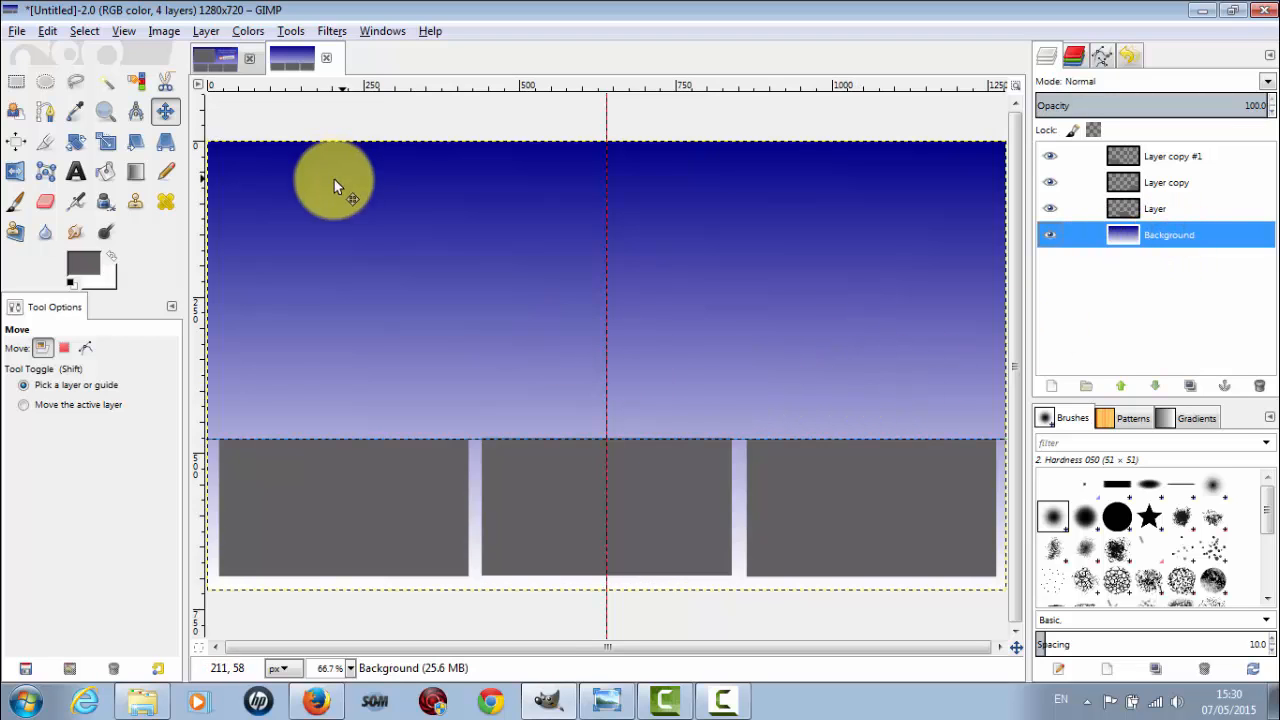
{"action": "left_click", "coordinate": [17, 84]}
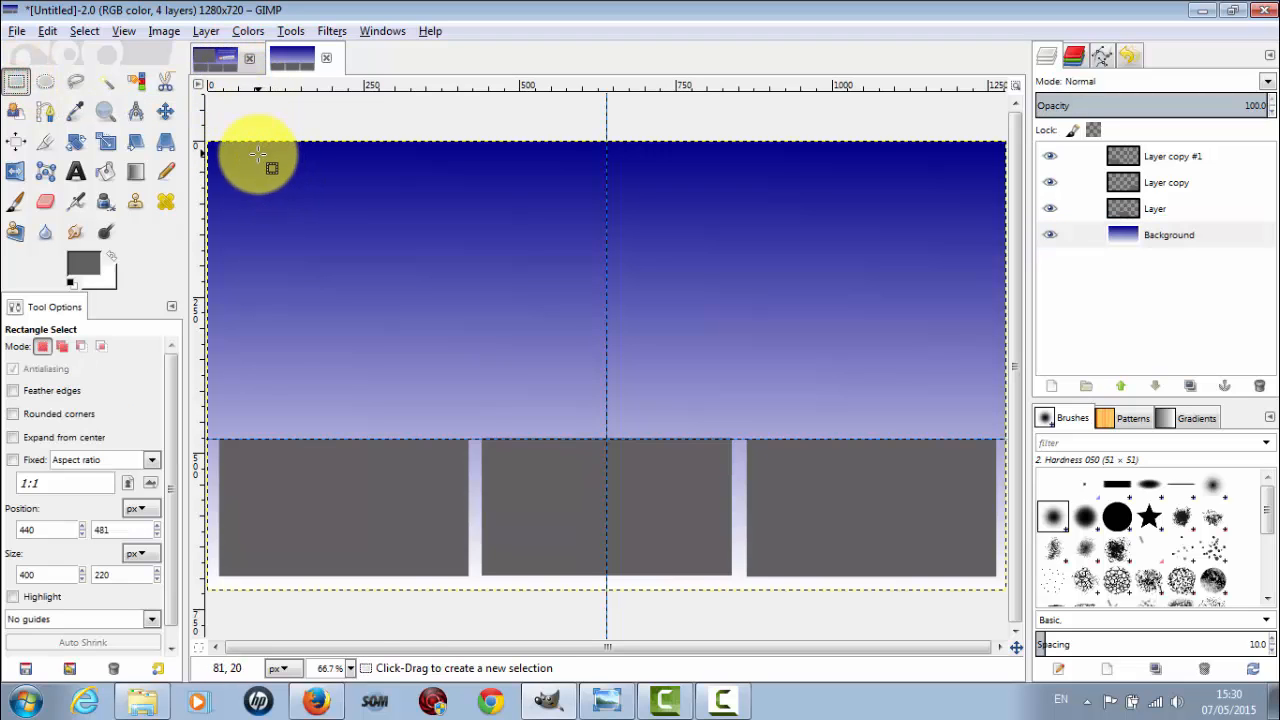
{"action": "left_click", "coordinate": [216, 58]}
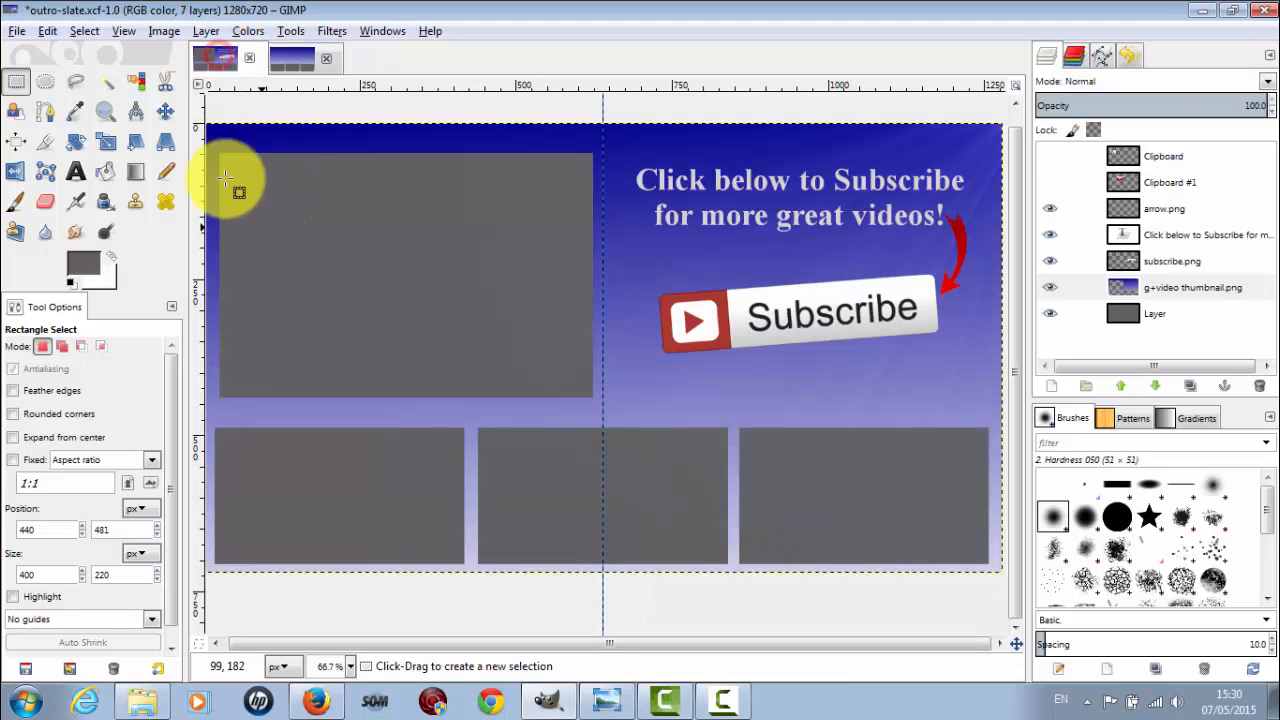
{"action": "left_click_drag", "start_coordinate": [220, 150], "coordinate": [592, 398]}
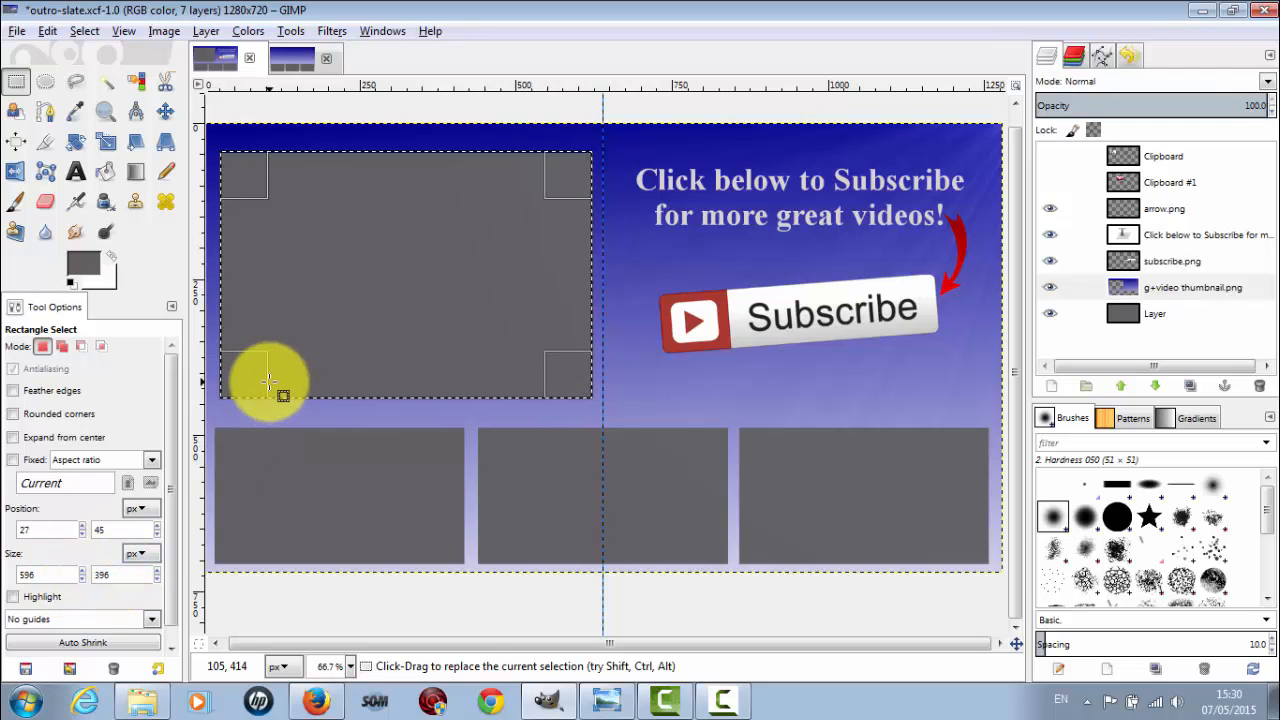
In the untitled image, make a 600 × 400 px rectangular selection at position 25, 45, above the small rectangles.
{"action": "left_click", "coordinate": [300, 58]}
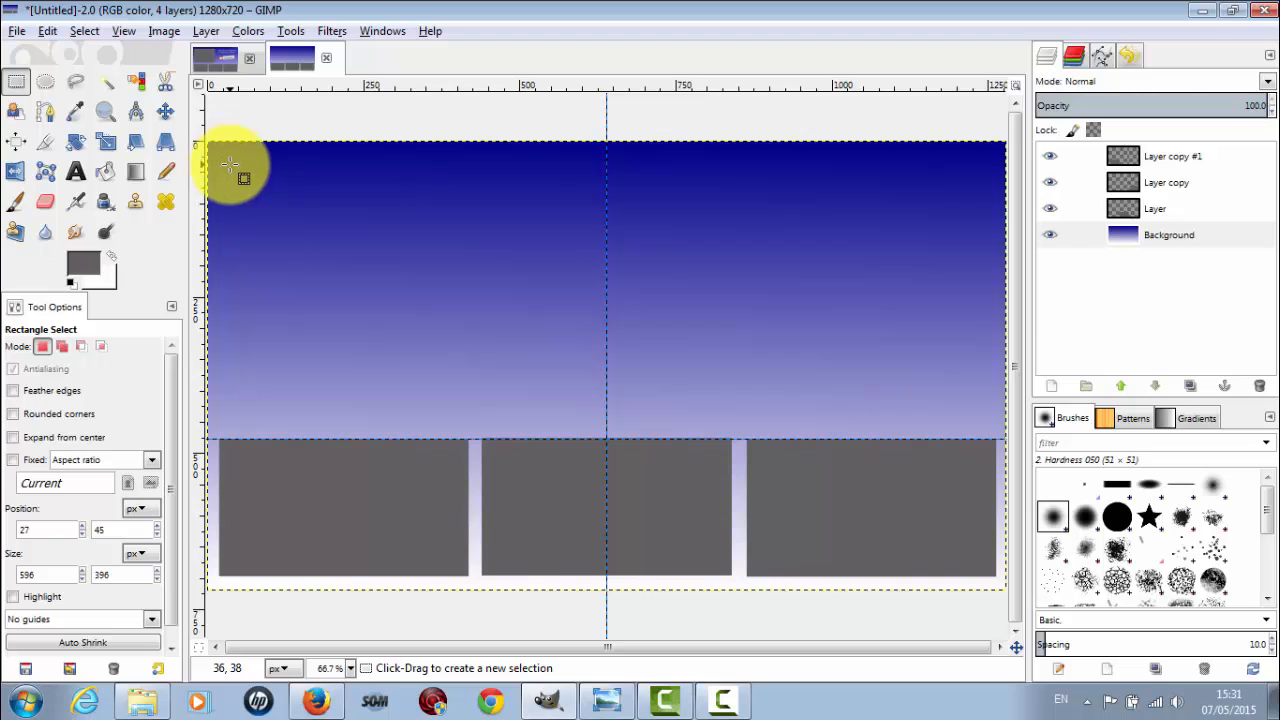
{"action": "left_click_drag", "start_coordinate": [235, 170], "coordinate": [580, 418]}
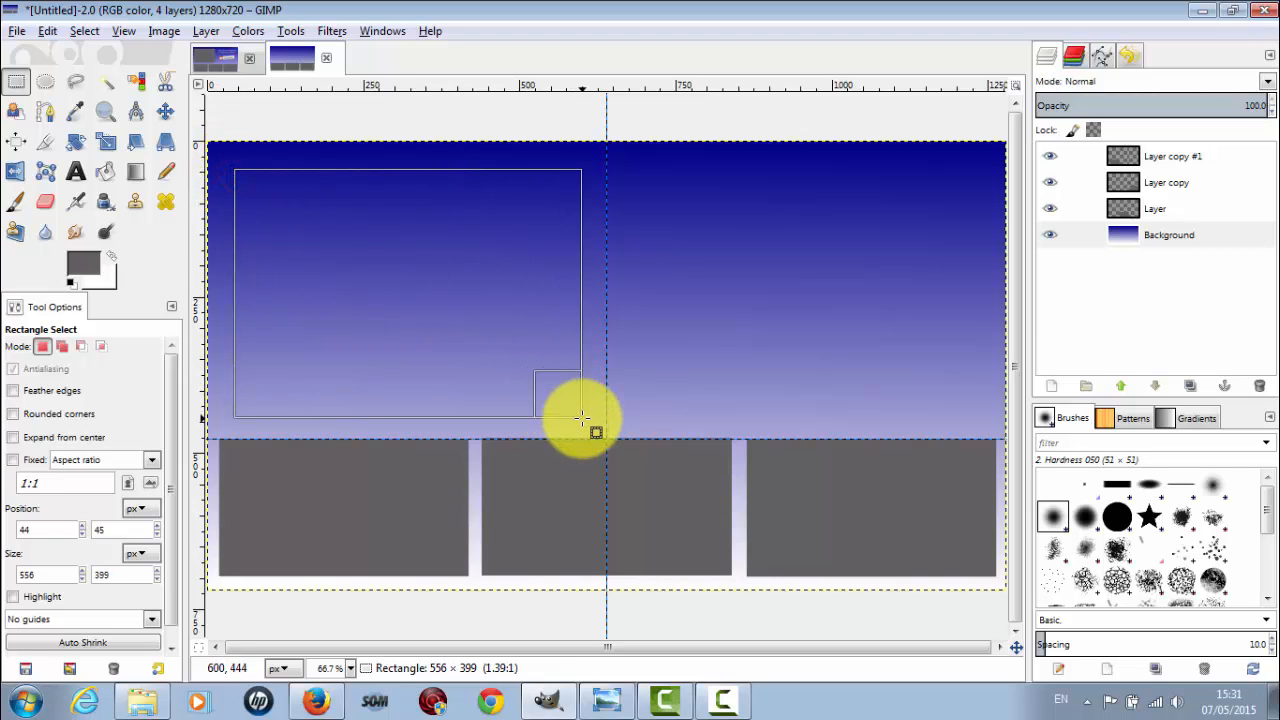
{"action": "left_click_drag", "start_coordinate": [588, 418], "coordinate": [592, 420]}
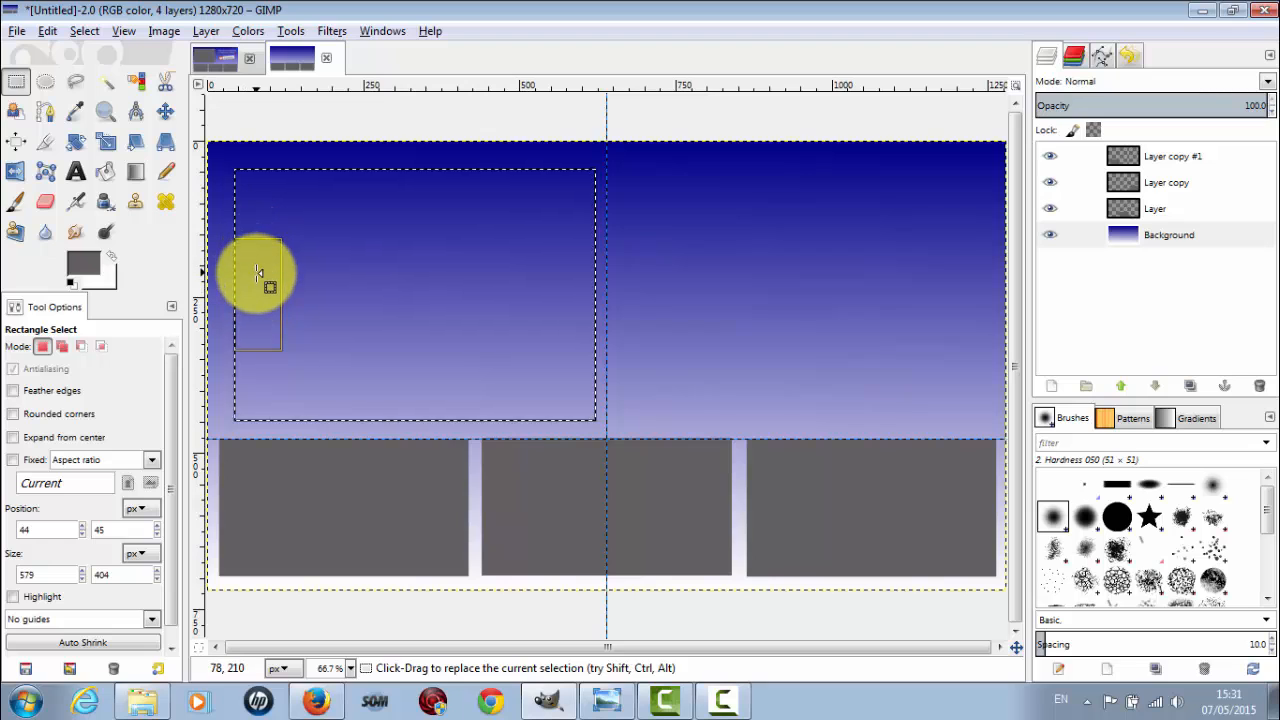
{"action": "left_click_drag", "start_coordinate": [260, 278], "coordinate": [246, 273]}
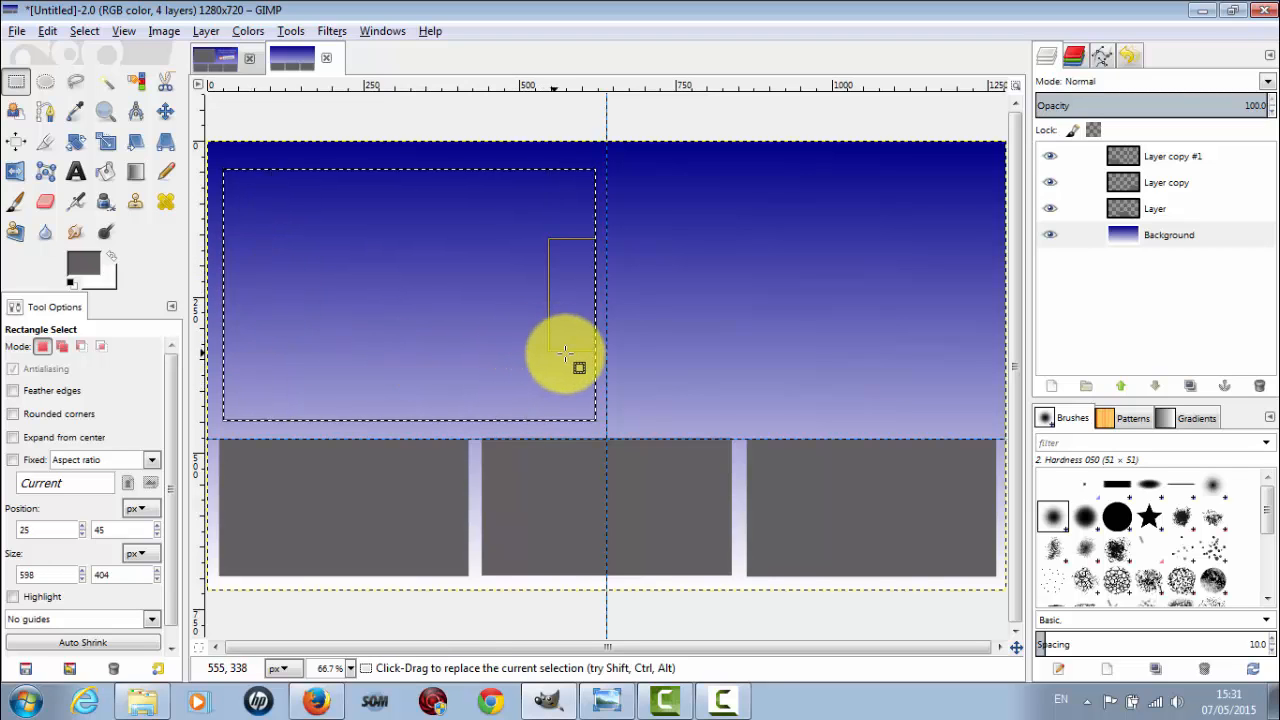
{"action": "left_click_drag", "start_coordinate": [562, 332], "coordinate": [564, 334]}
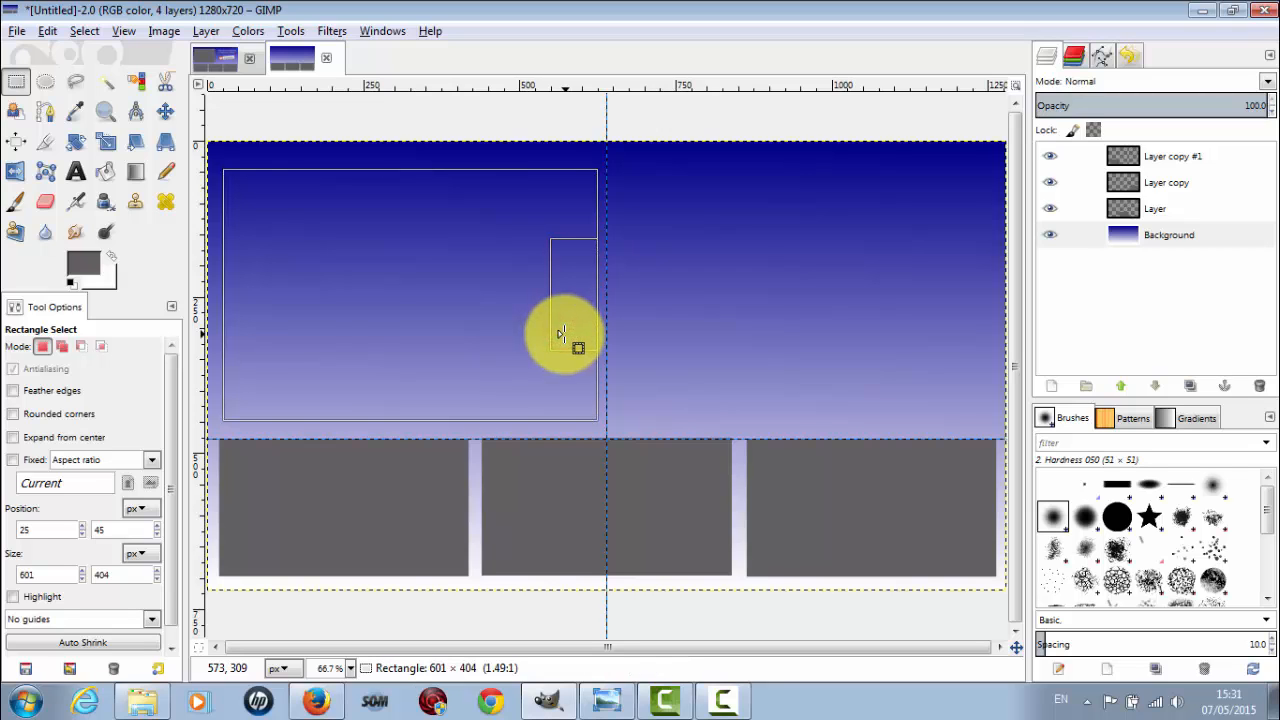
{"action": "left_click", "coordinate": [521, 389]}
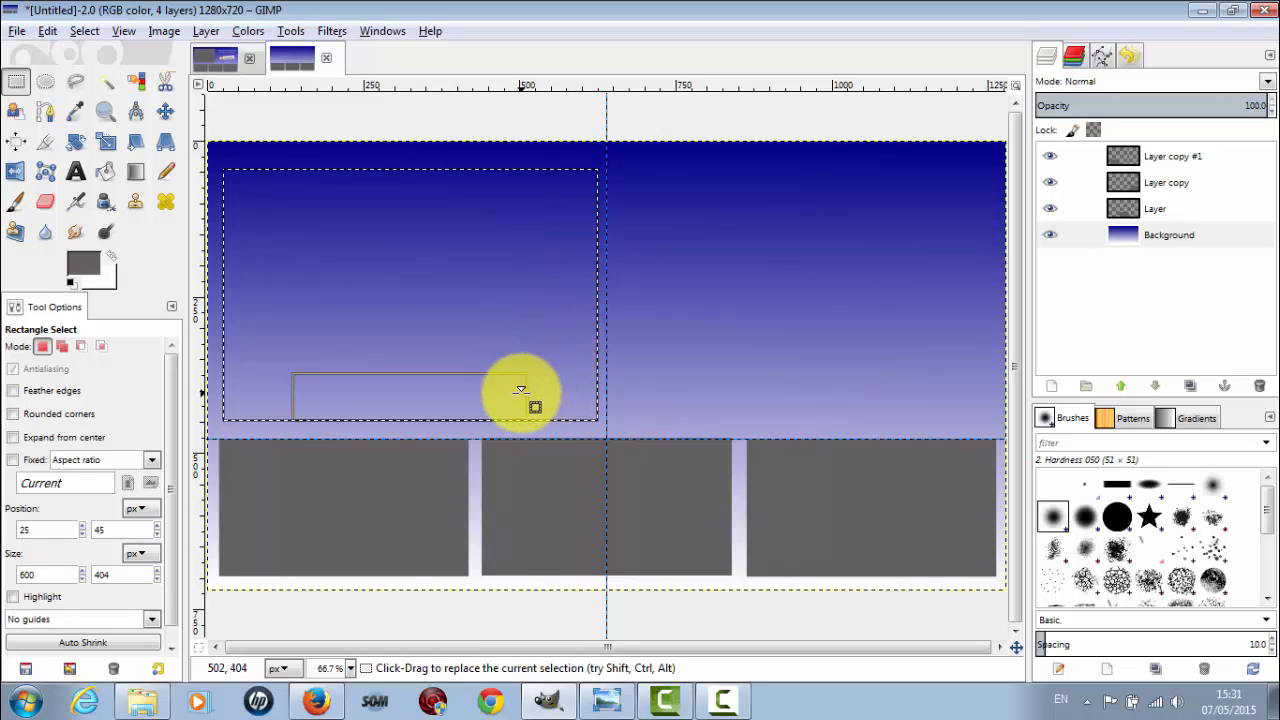
{"action": "left_click_drag", "start_coordinate": [472, 396], "coordinate": [472, 394]}
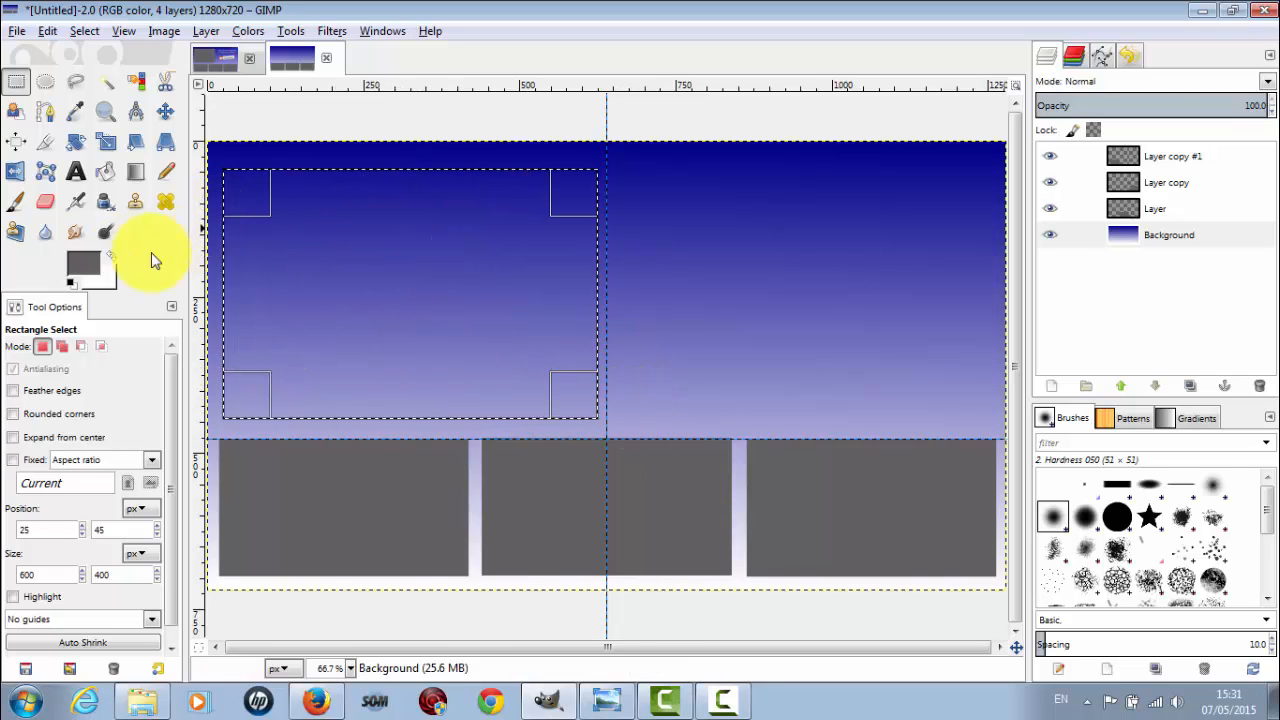
Bucket-fill the selection with dark grey on a new transparent layer directly above the background, and clear the selection.
{"action": "left_click", "coordinate": [105, 174]}
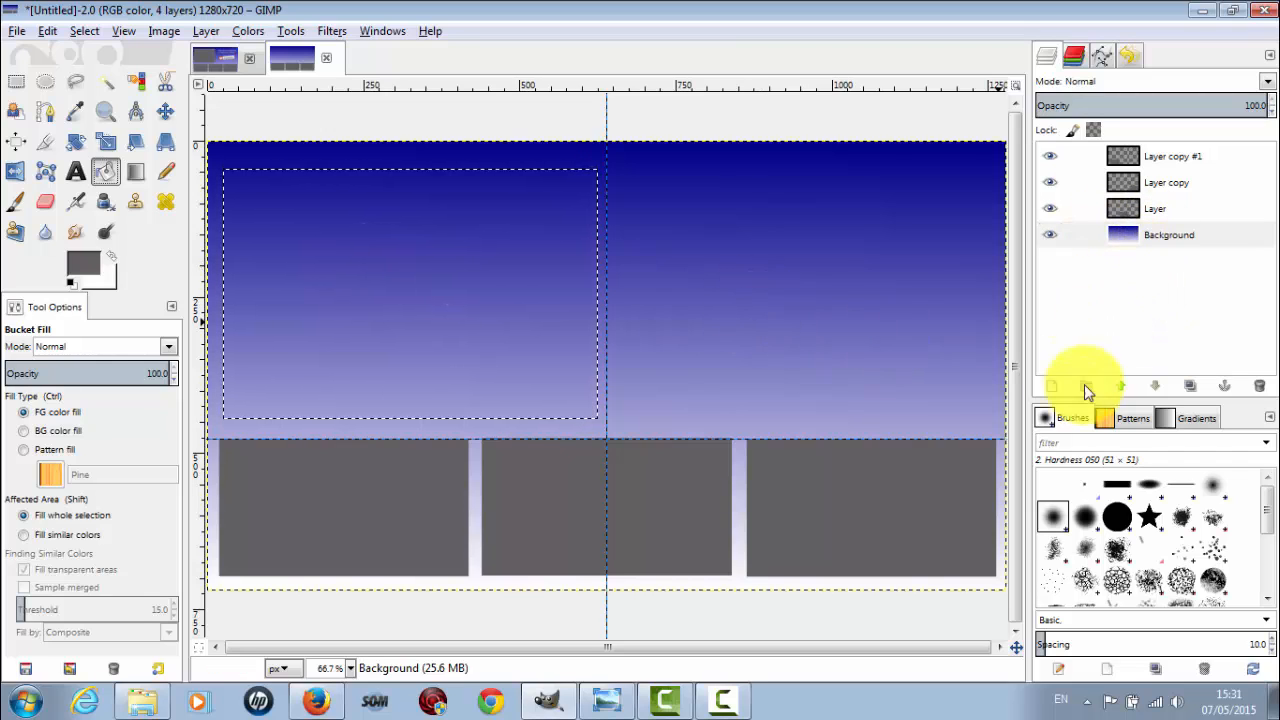
{"action": "left_click", "coordinate": [1052, 390]}
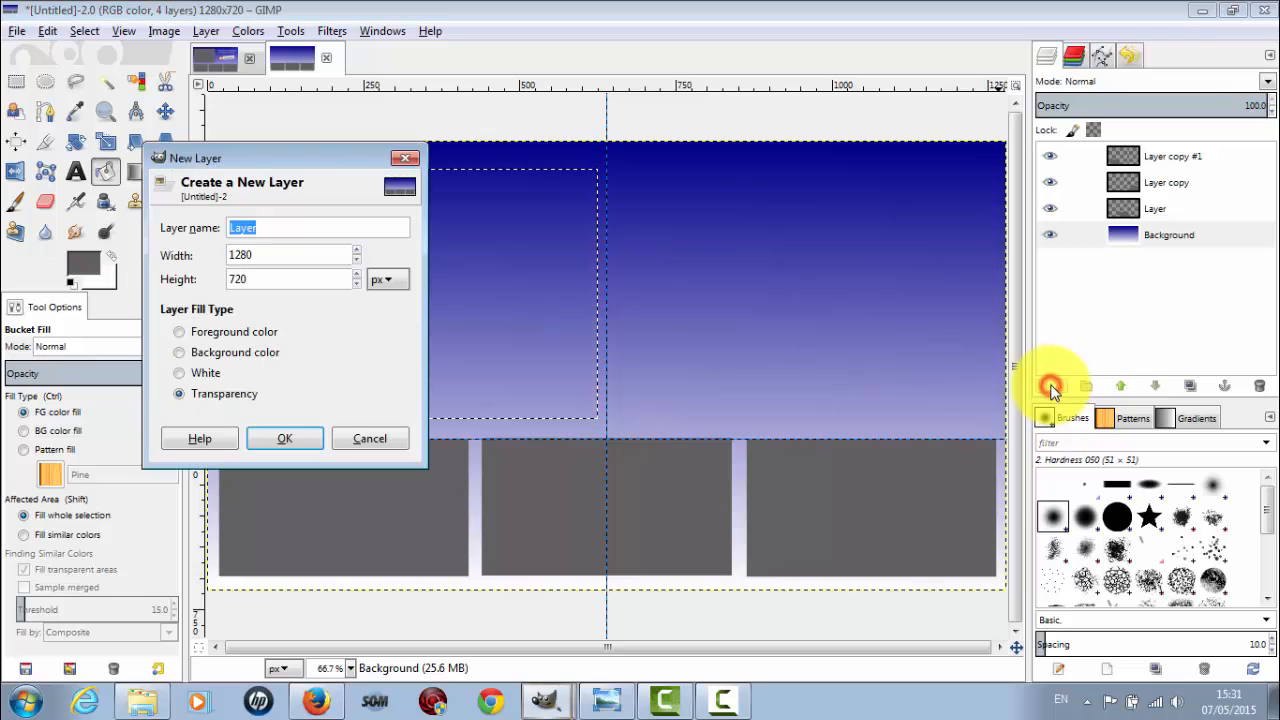
{"action": "left_click", "coordinate": [274, 440]}
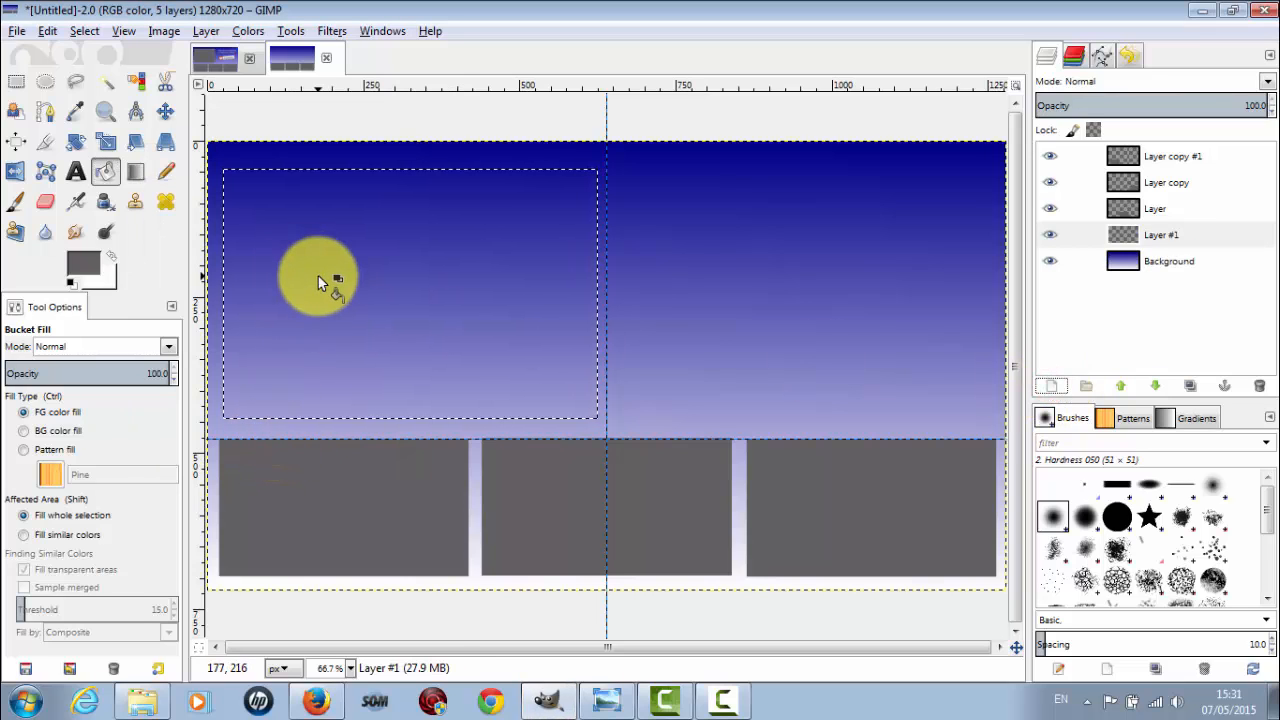
{"action": "left_click", "coordinate": [317, 276]}
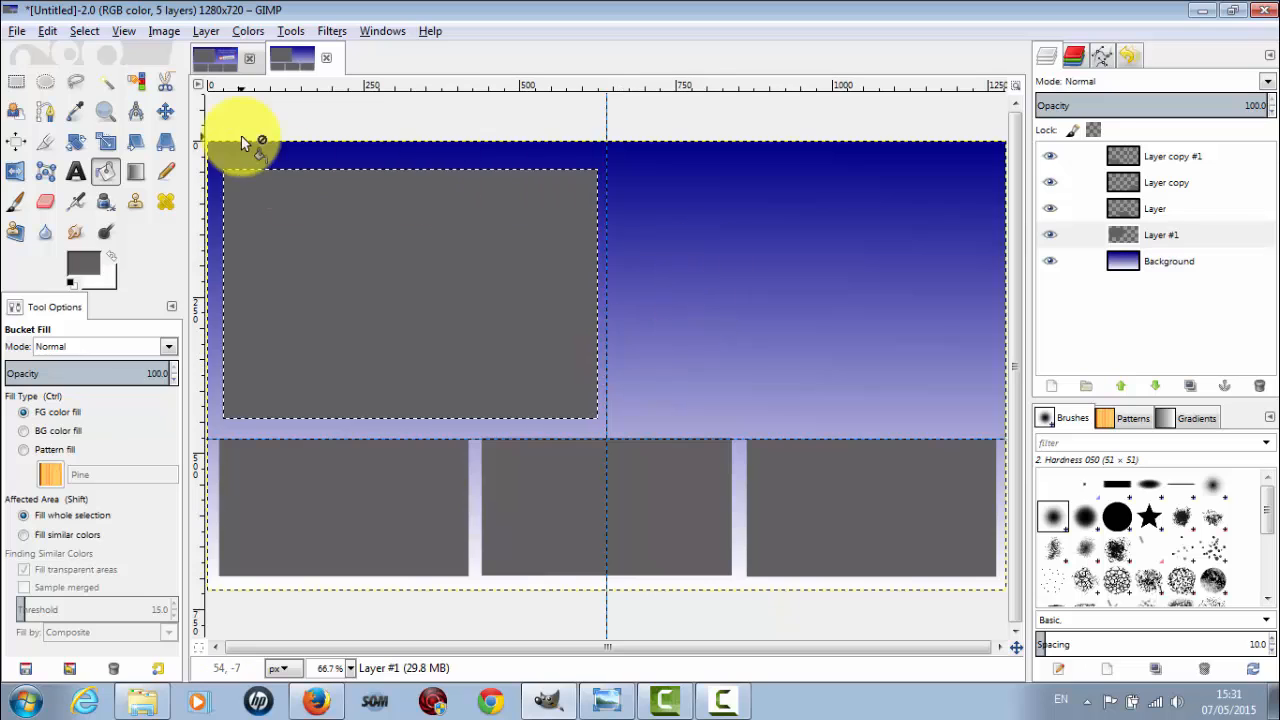
{"action": "left_click", "coordinate": [85, 31]}
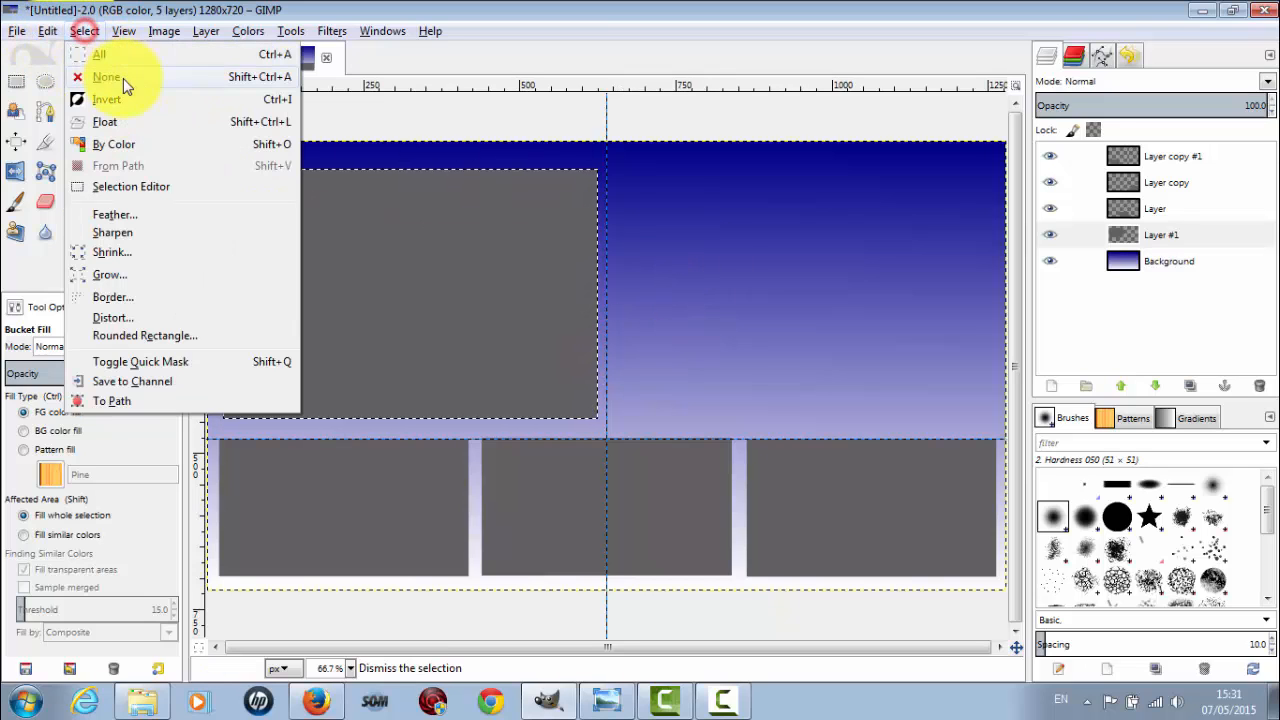
{"action": "left_click", "coordinate": [113, 78]}
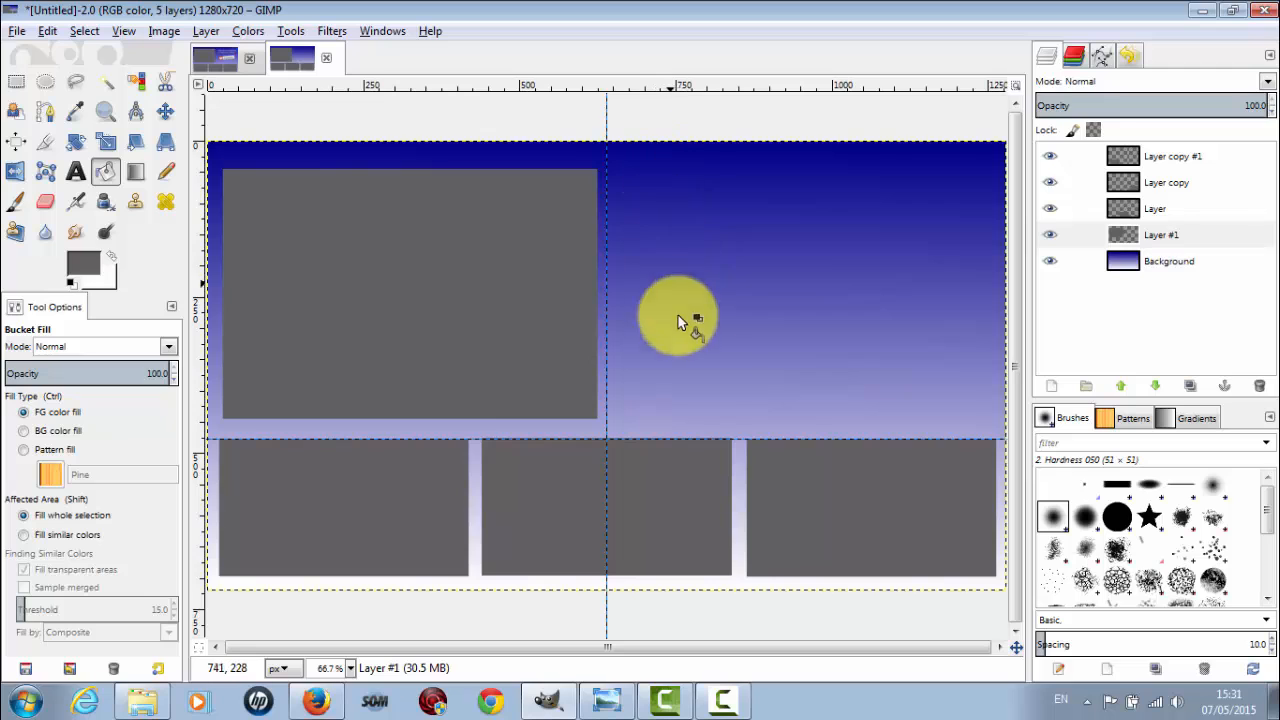
Draw a text box about 581 × 204 px beside the large rectangle and enter "Click the link below for more great videos" in white.
{"action": "left_click", "coordinate": [75, 172]}
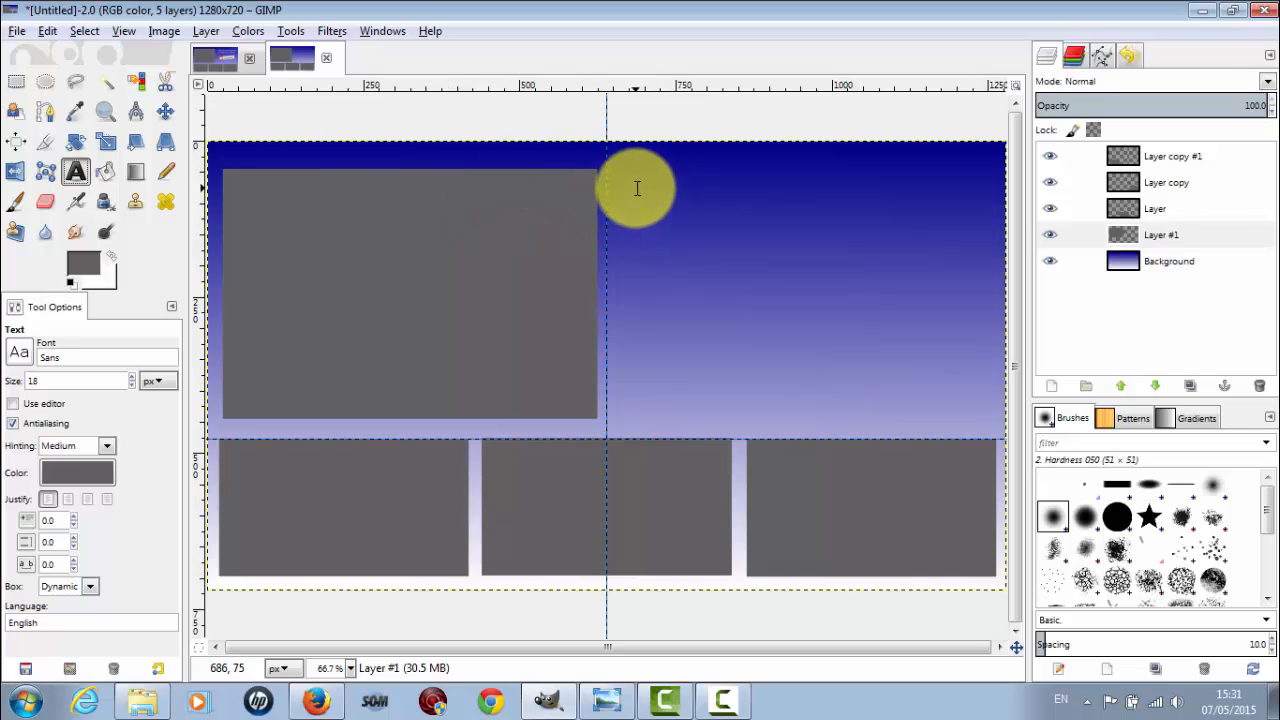
{"action": "left_click_drag", "start_coordinate": [626, 174], "coordinate": [989, 300]}
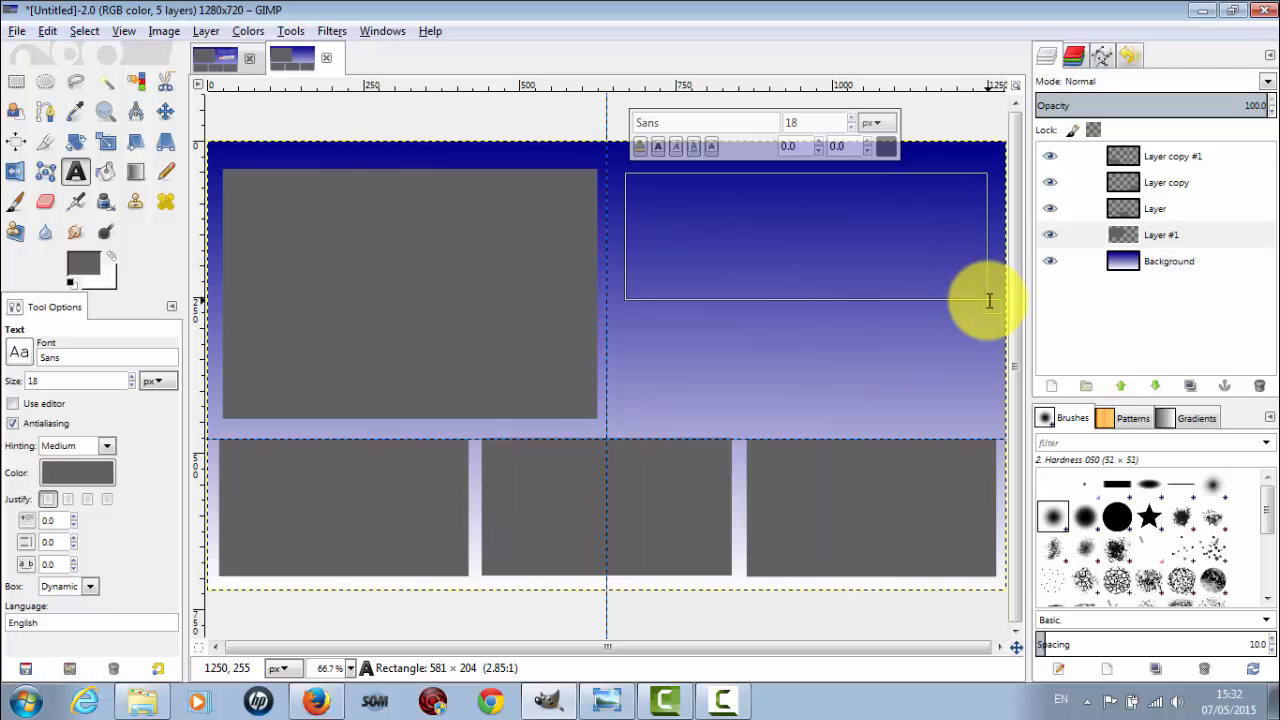
{"action": "left_click", "coordinate": [685, 210]}
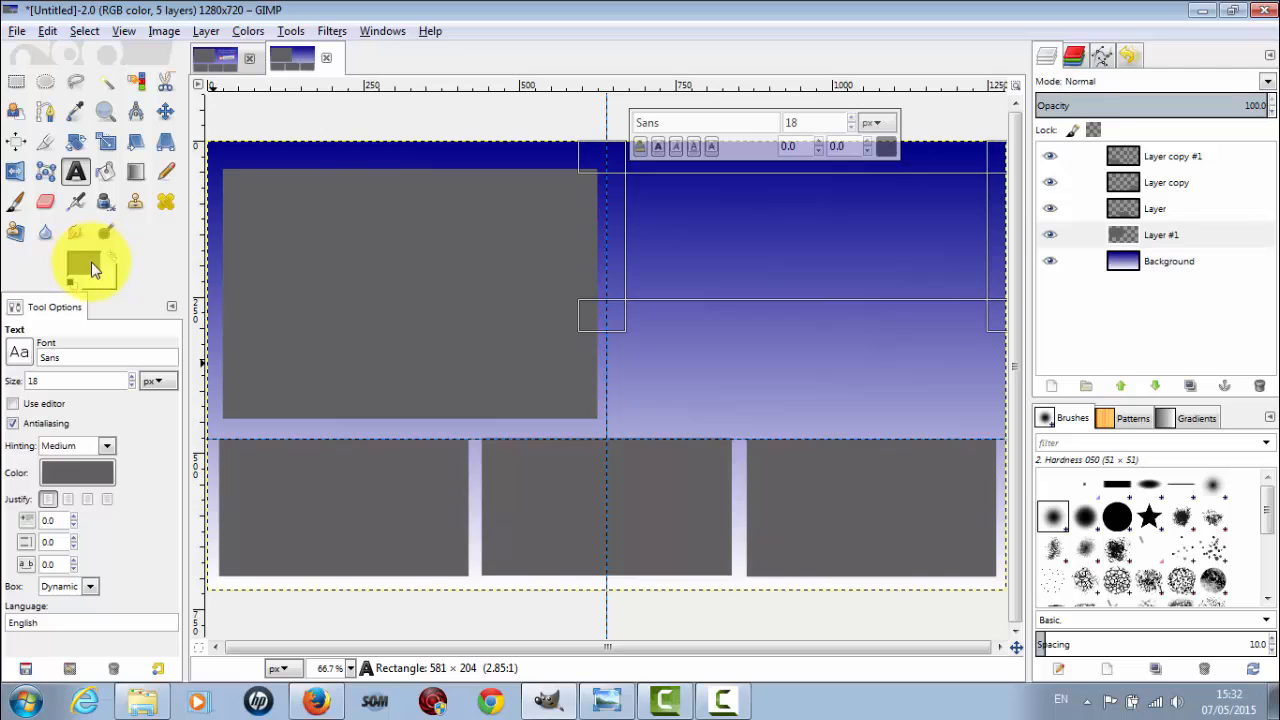
{"action": "left_click", "coordinate": [80, 474]}
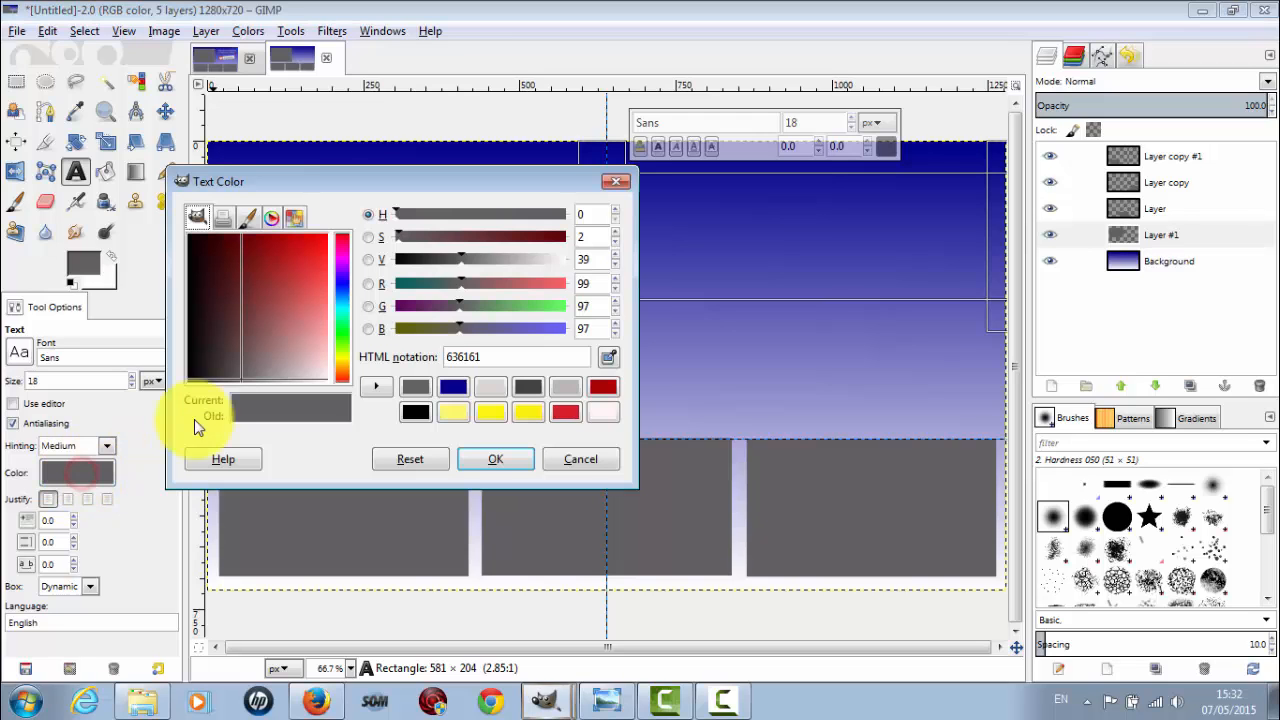
{"action": "left_click_drag", "start_coordinate": [277, 329], "coordinate": [334, 386]}
{"action": "left_click", "coordinate": [497, 462]}
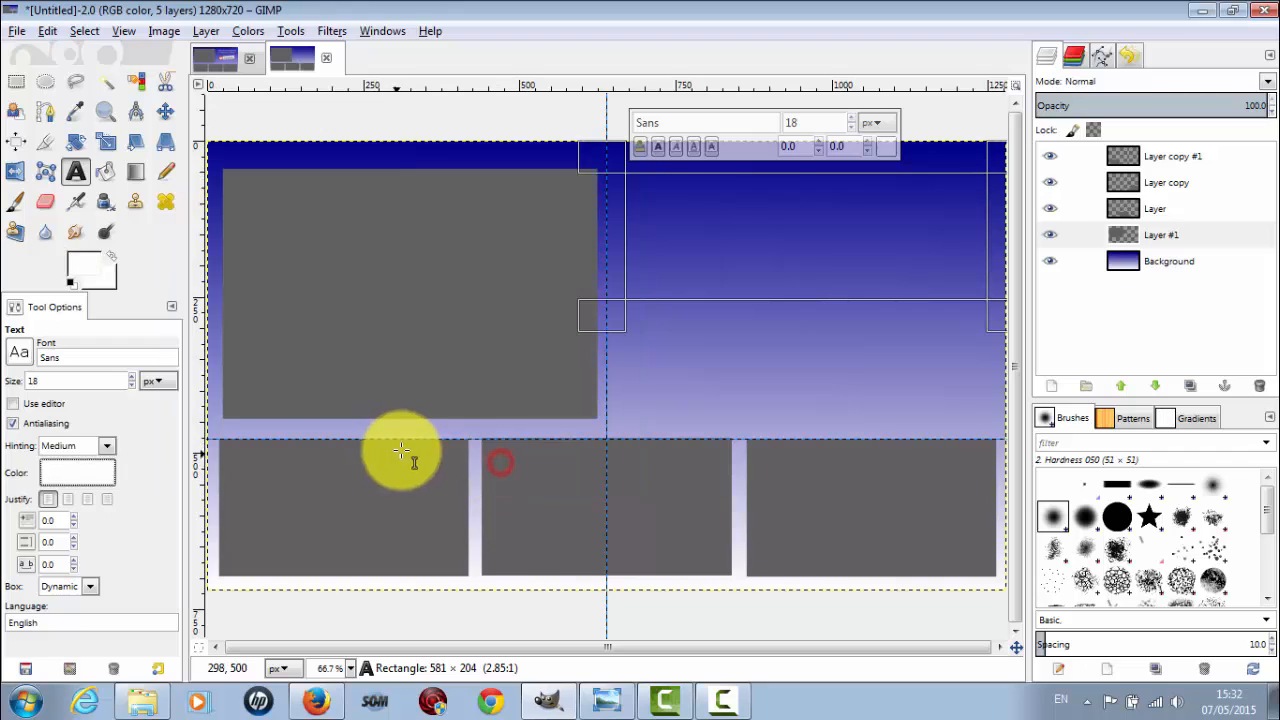
{"action": "left_click", "coordinate": [702, 189]}
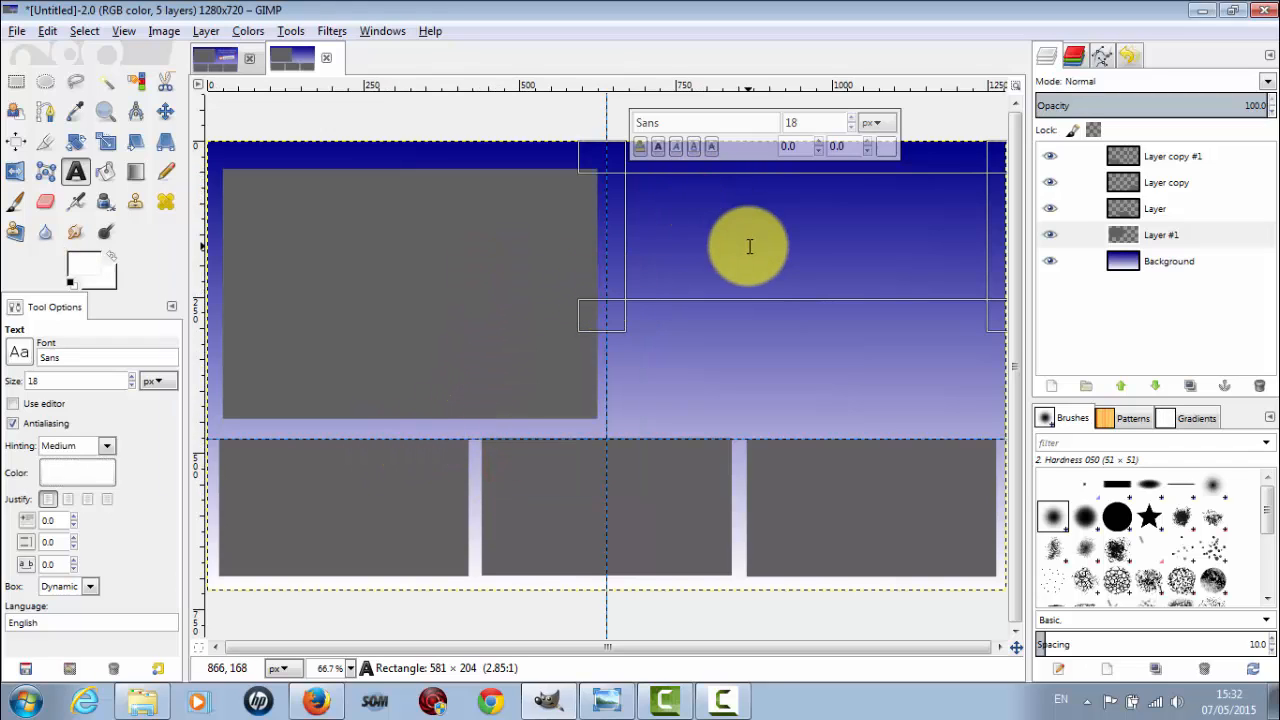
{"action": "type", "text": "c"}
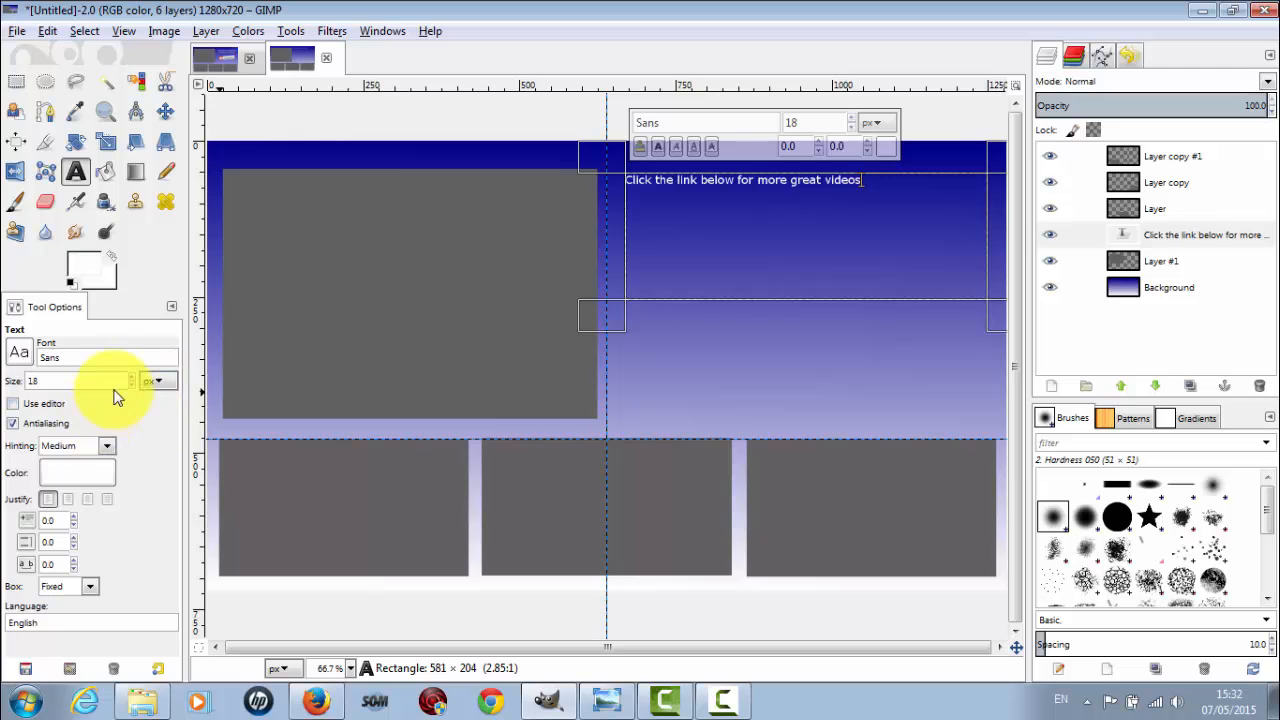
Set the text's font to Sans Bold Italic and its size to 34 px.
{"action": "left_click", "coordinate": [20, 356]}
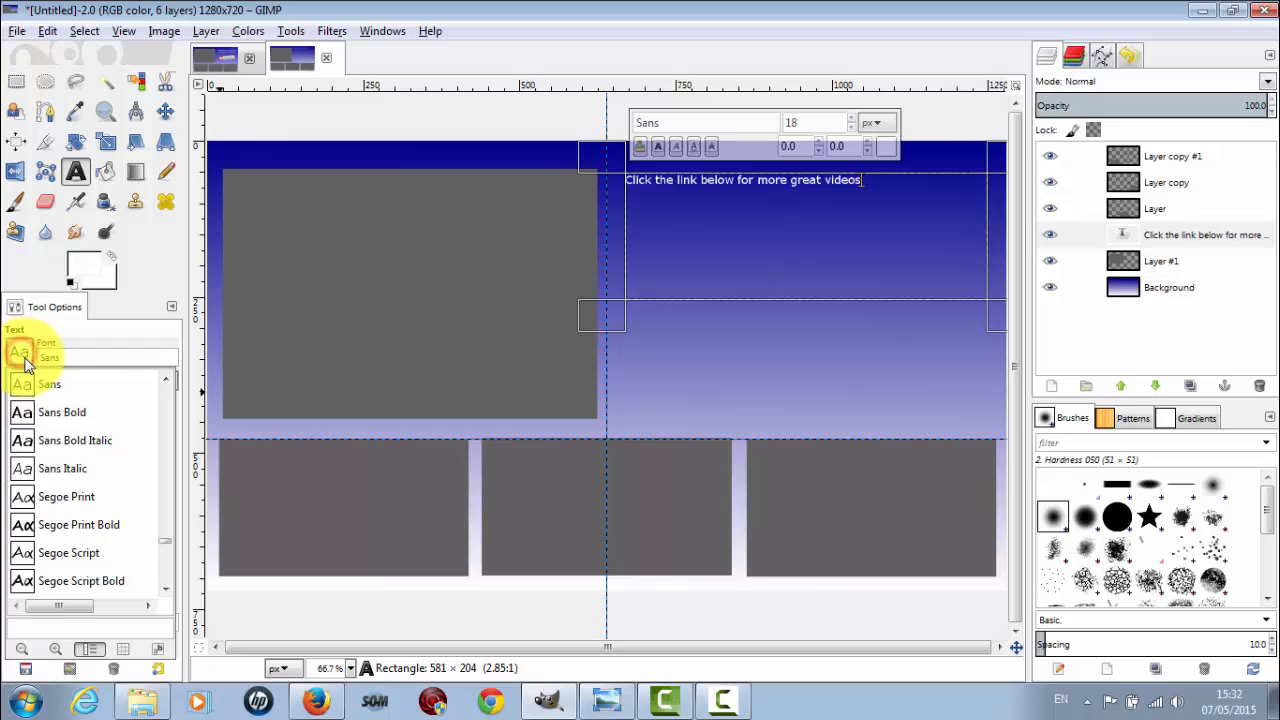
{"action": "left_click", "coordinate": [83, 447]}
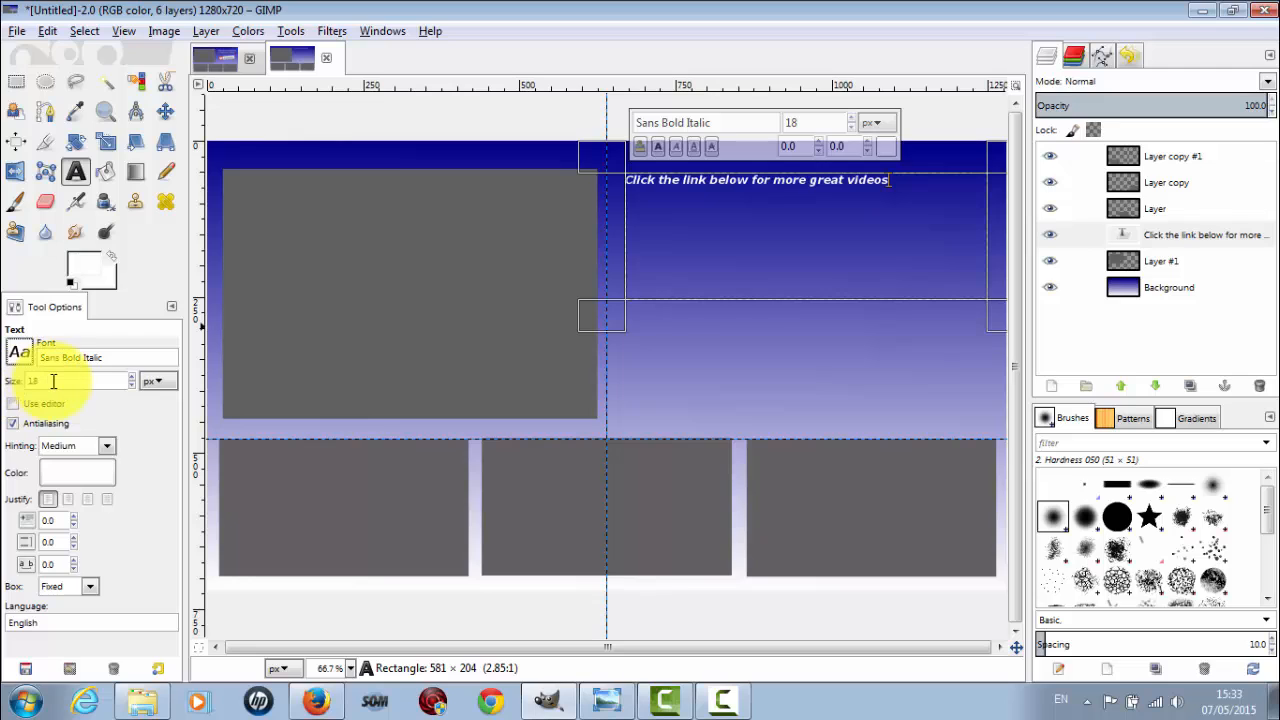
{"action": "scroll", "coordinate": [62, 381], "scroll_direction": "down", "scroll_amount": 4}
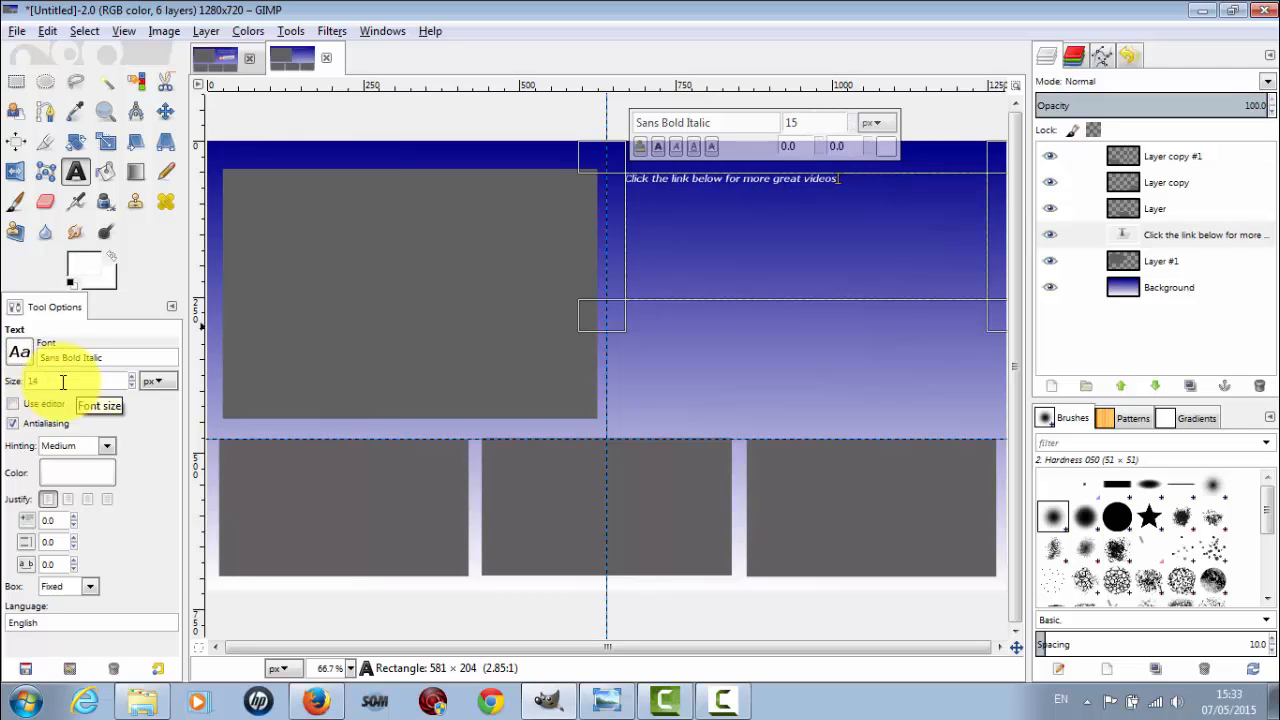
{"action": "scroll", "coordinate": [49, 383], "scroll_direction": "down", "scroll_amount": 5}
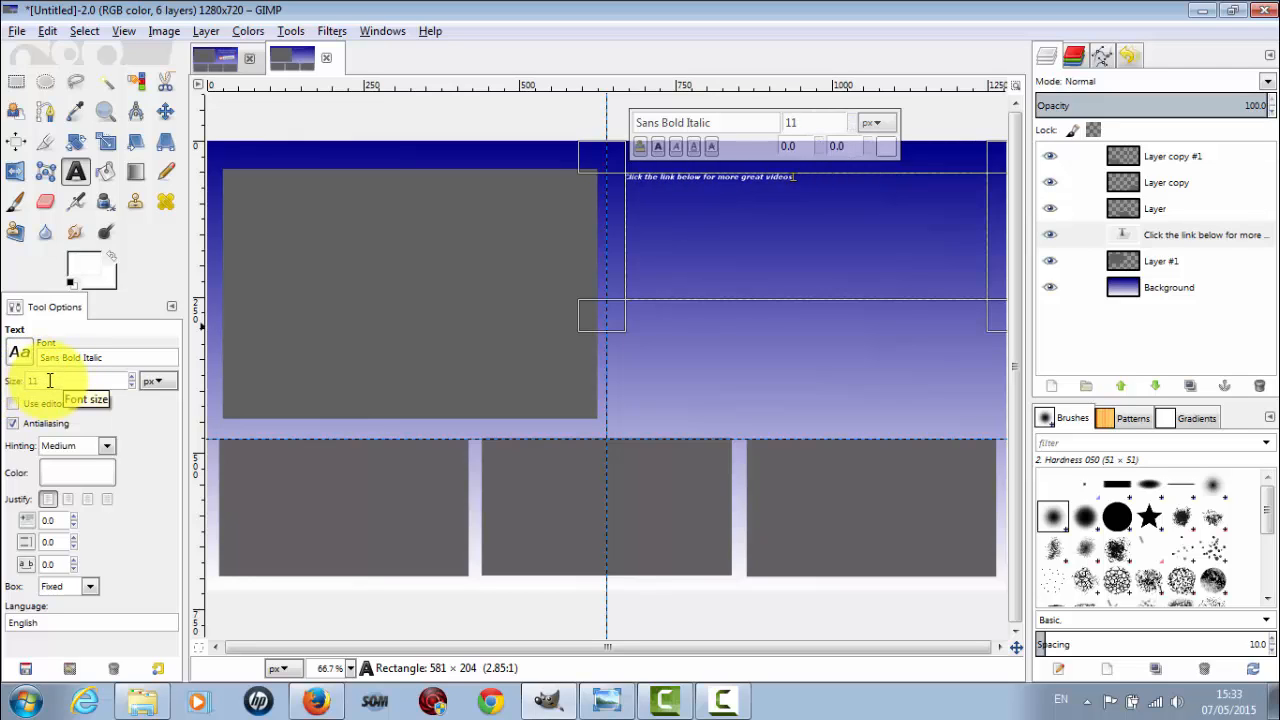
{"action": "left_click", "coordinate": [136, 380]}
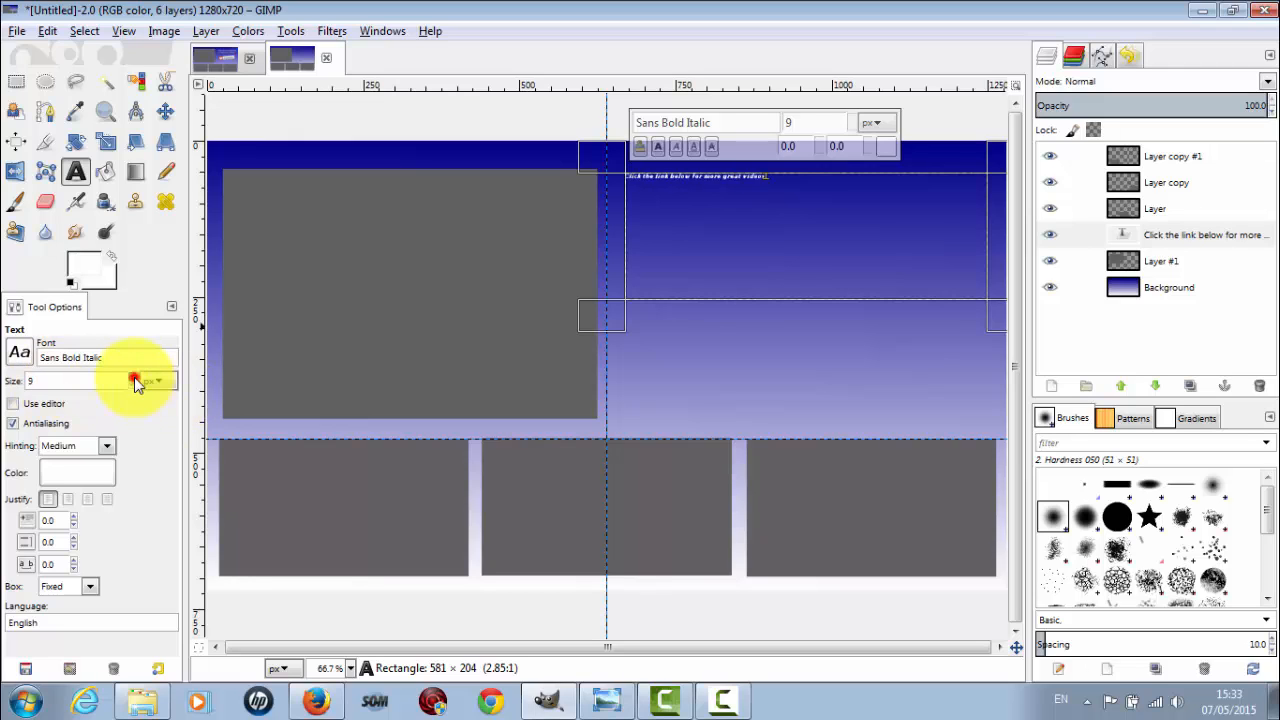
{"action": "left_click", "coordinate": [136, 380]}
{"action": "left_click", "coordinate": [136, 380]}
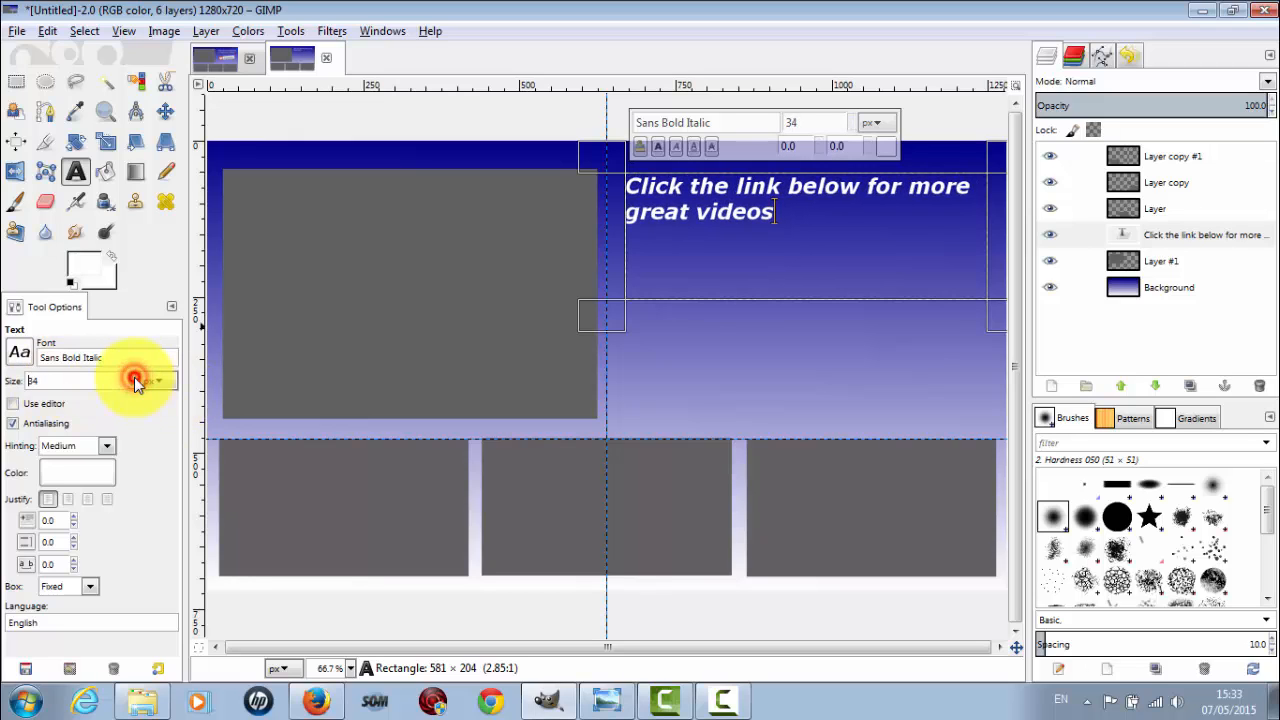
Increase the call-to-action text's size to 44 px and centre-justify it.
{"action": "left_click", "coordinate": [136, 380]}
{"action": "left_click", "coordinate": [136, 380]}
{"action": "left_click", "coordinate": [136, 380]}
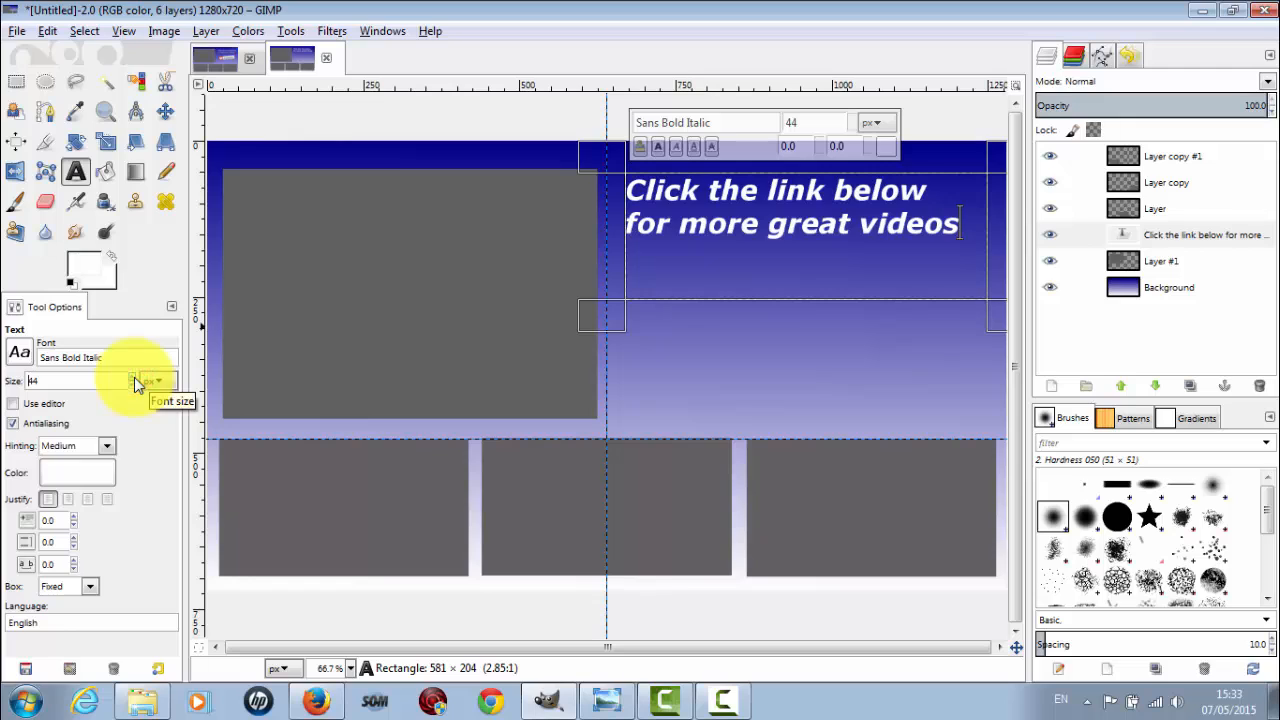
{"action": "left_click", "coordinate": [90, 503]}
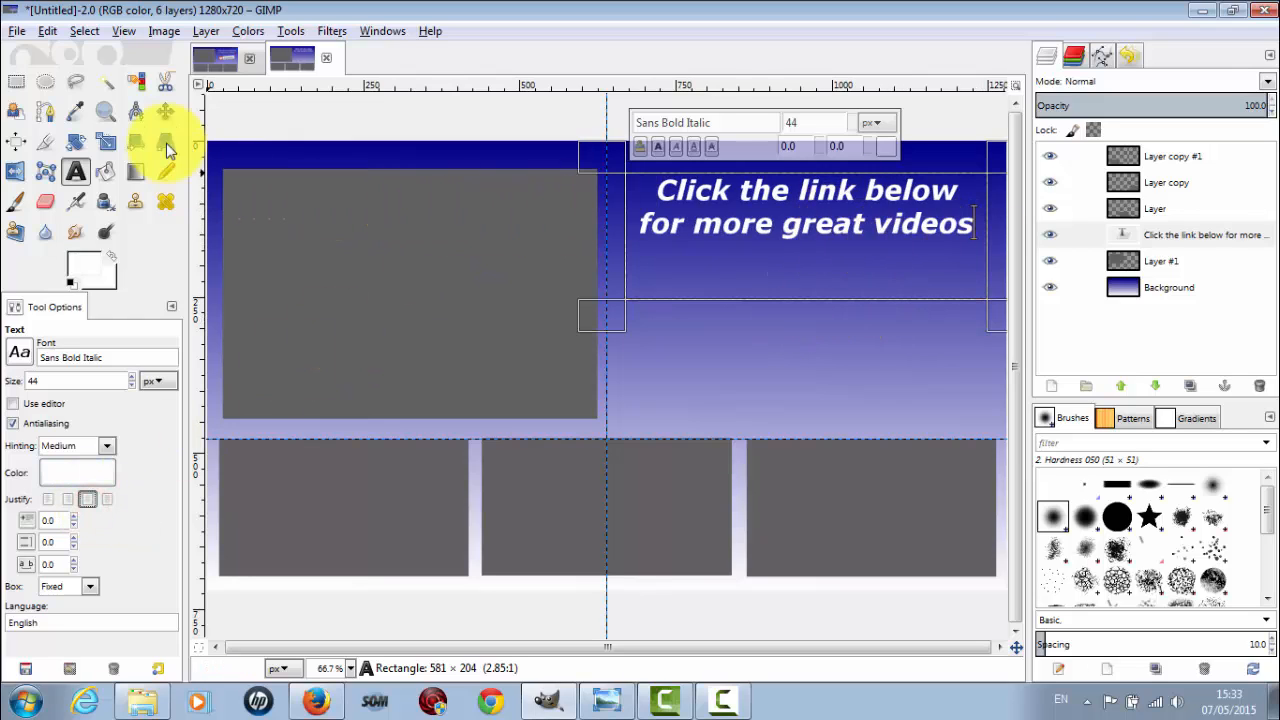
Set the Move tool to move the active layer and nudge the text layer slightly down and to the right.
{"action": "left_click", "coordinate": [165, 111]}
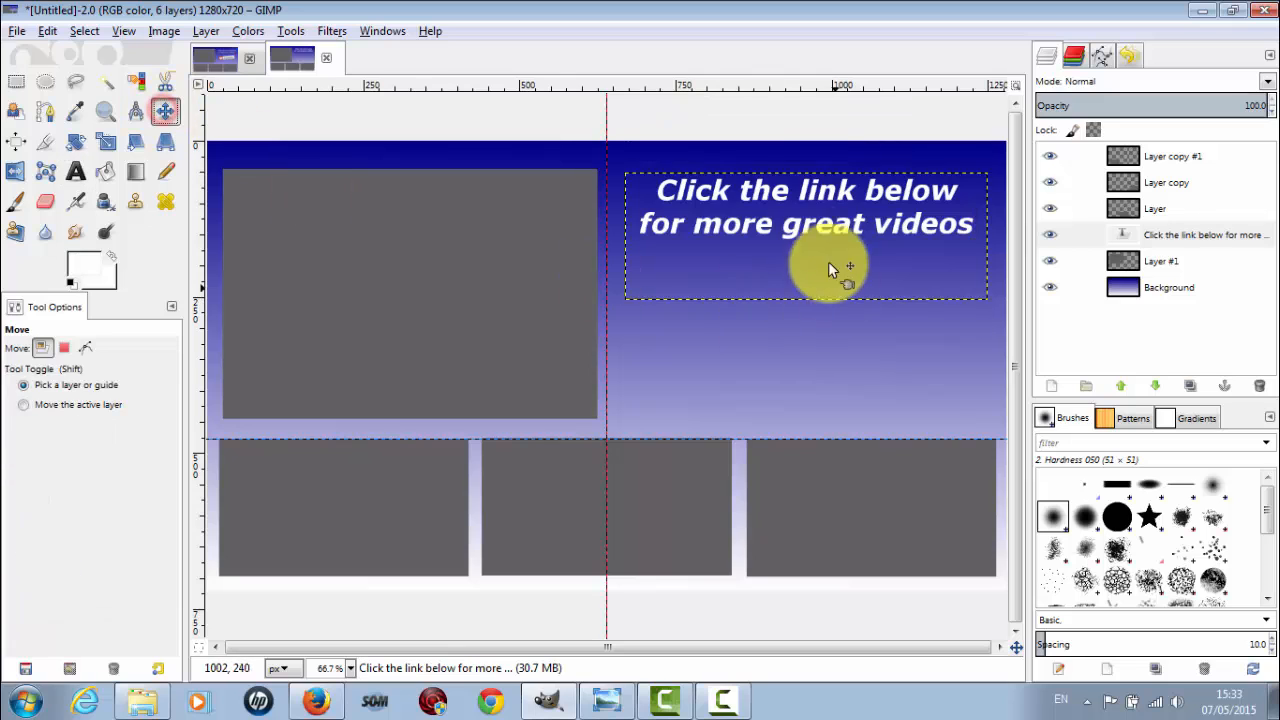
{"action": "left_click_drag", "start_coordinate": [812, 233], "coordinate": [811, 236]}
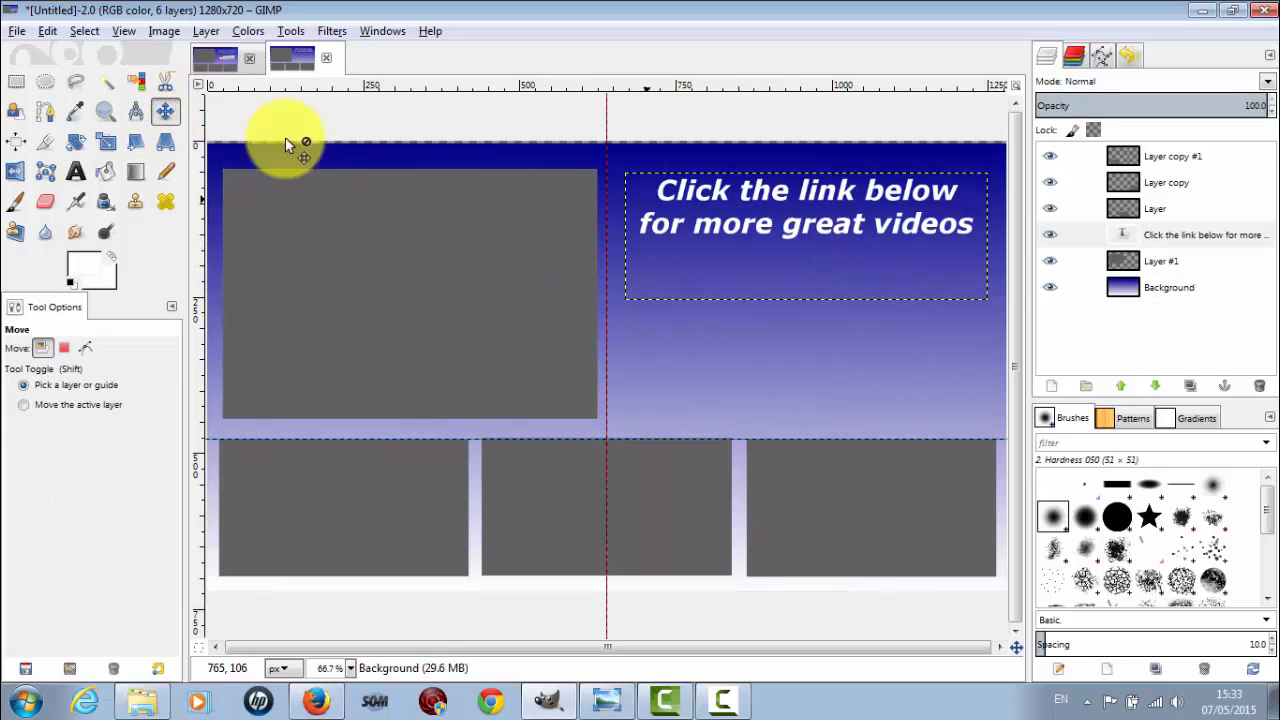
{"action": "left_click", "coordinate": [43, 31]}
{"action": "left_click", "coordinate": [80, 50]}
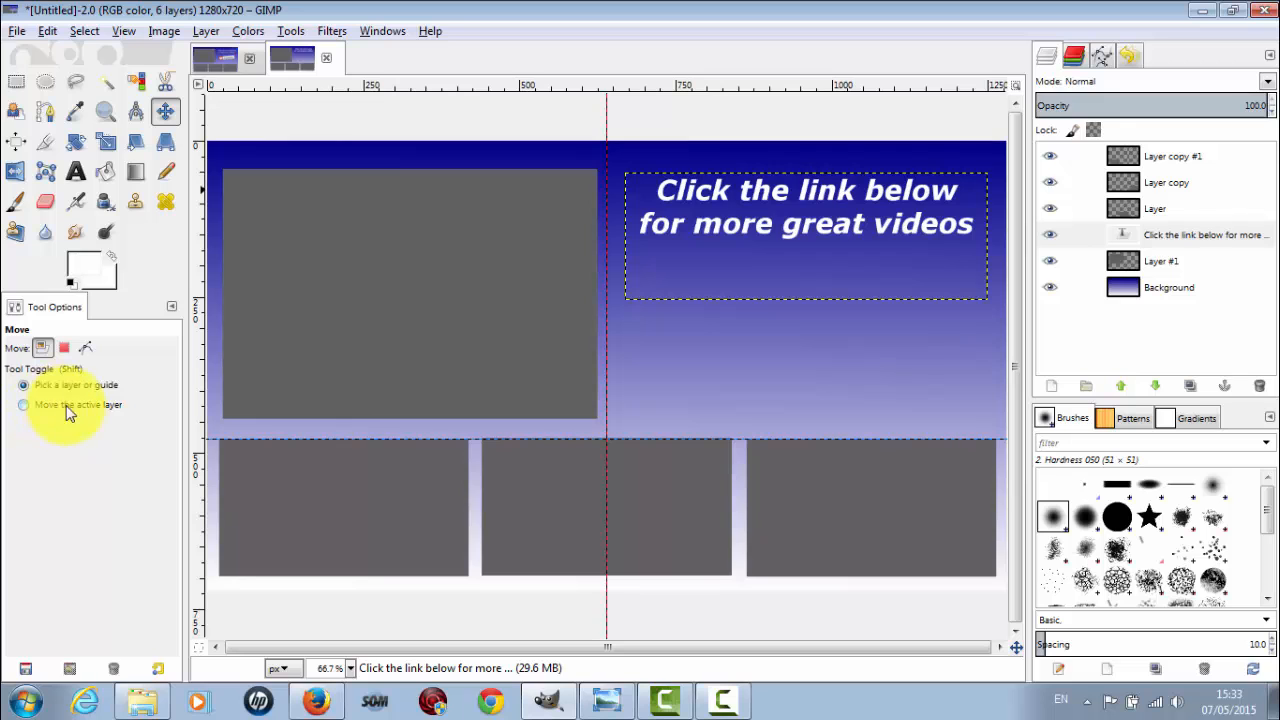
{"action": "left_click", "coordinate": [24, 407]}
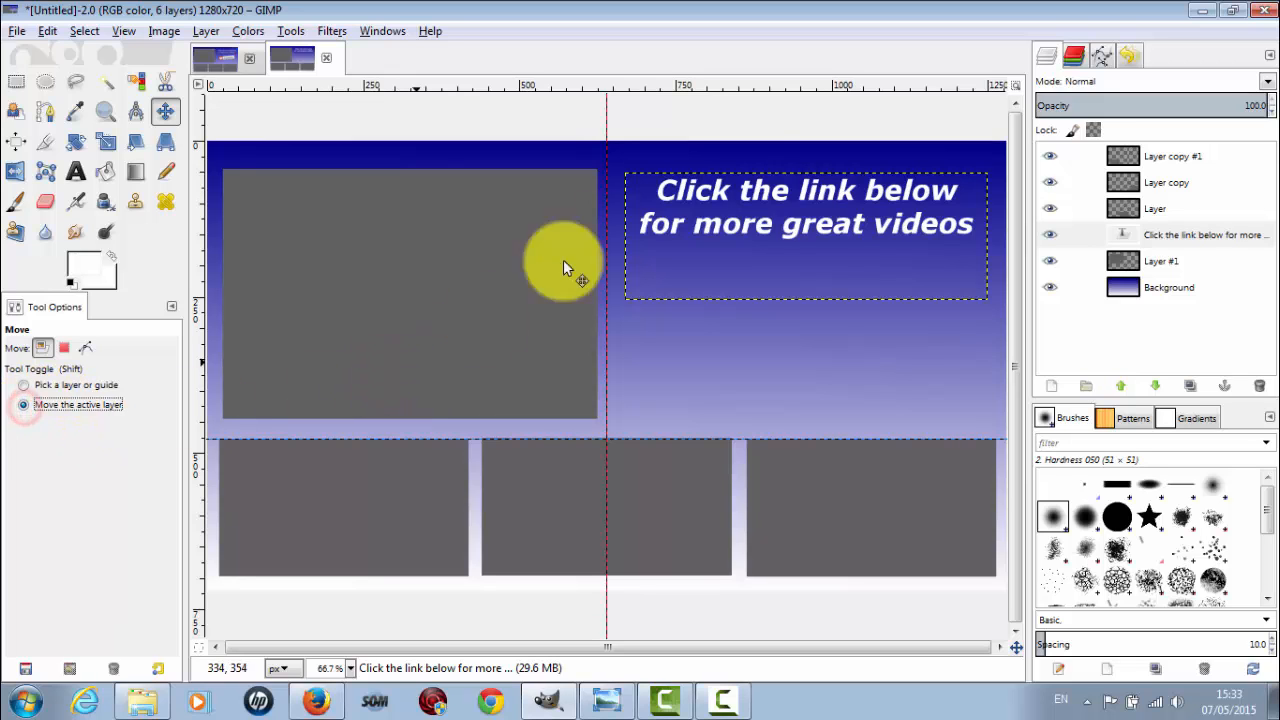
{"action": "mouse_move", "coordinate": [814, 243]}
{"action": "left_mouse_down"}
{"action": "mouse_move", "coordinate": [805, 281]}
{"action": "mouse_move", "coordinate": [822, 206]}
{"action": "mouse_move", "coordinate": [811, 243]}
{"action": "mouse_move", "coordinate": [837, 277]}
{"action": "mouse_move", "coordinate": [841, 255]}
{"action": "mouse_move", "coordinate": [816, 243]}
{"action": "mouse_move", "coordinate": [813, 263]}
{"action": "mouse_move", "coordinate": [815, 244]}
{"action": "left_mouse_up"}
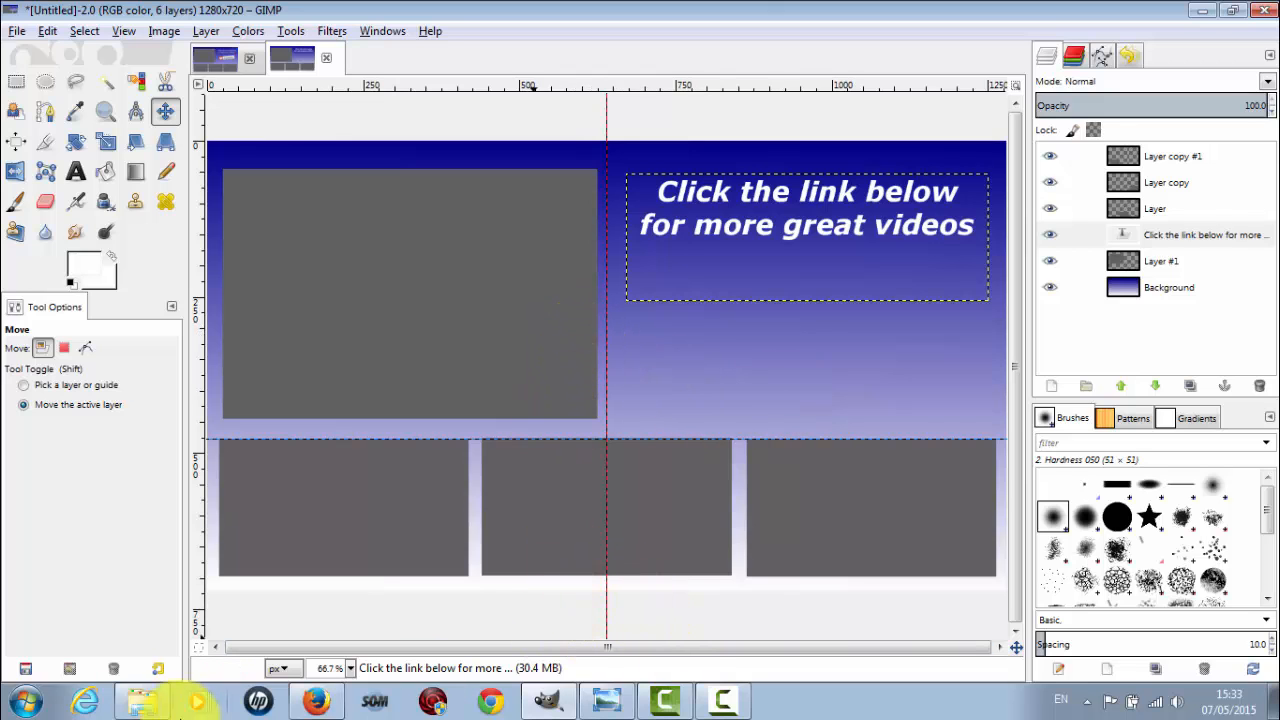
{"action": "left_click", "coordinate": [139, 703]}
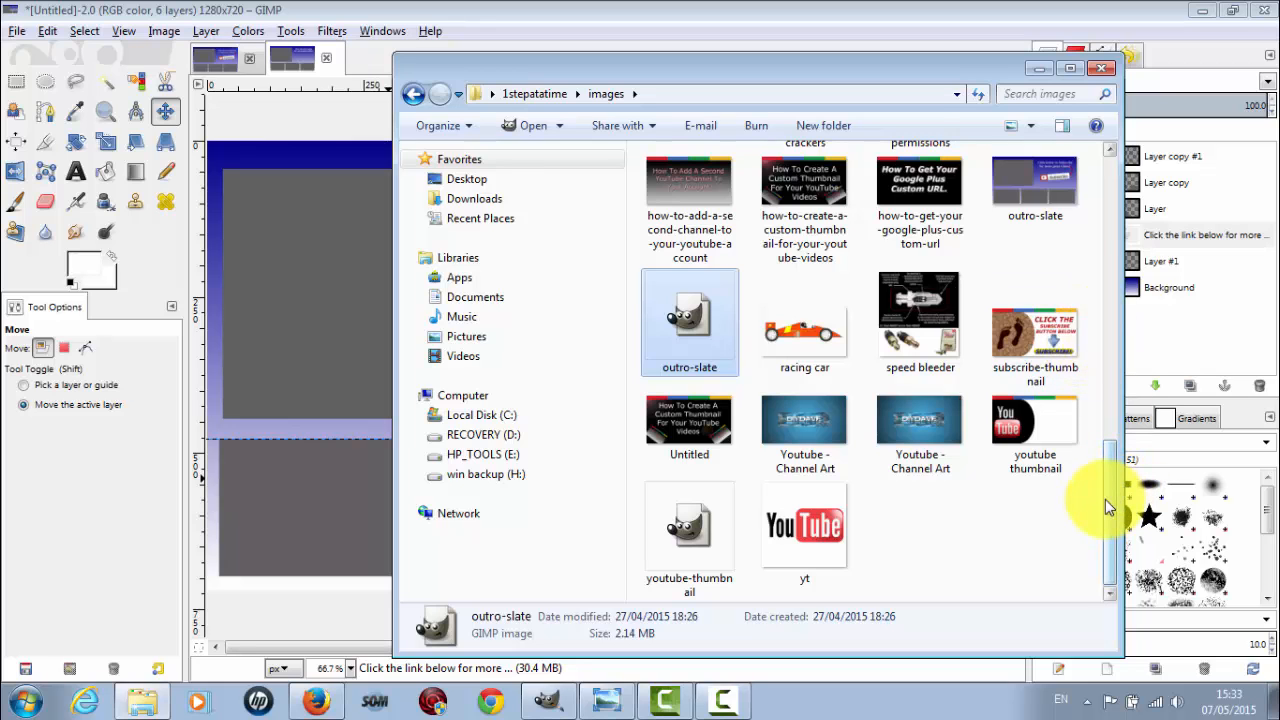
{"action": "left_click_drag", "start_coordinate": [1105, 499], "coordinate": [1100, 186]}
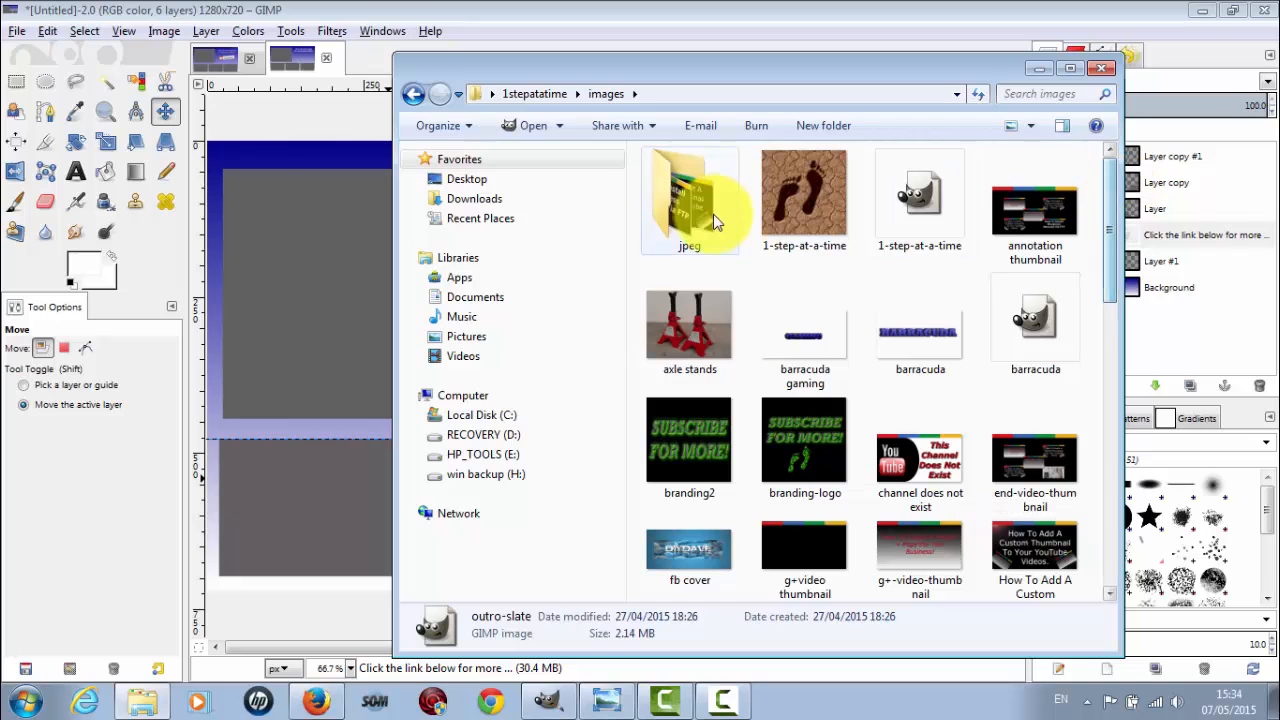
{"action": "double_click", "coordinate": [703, 214]}
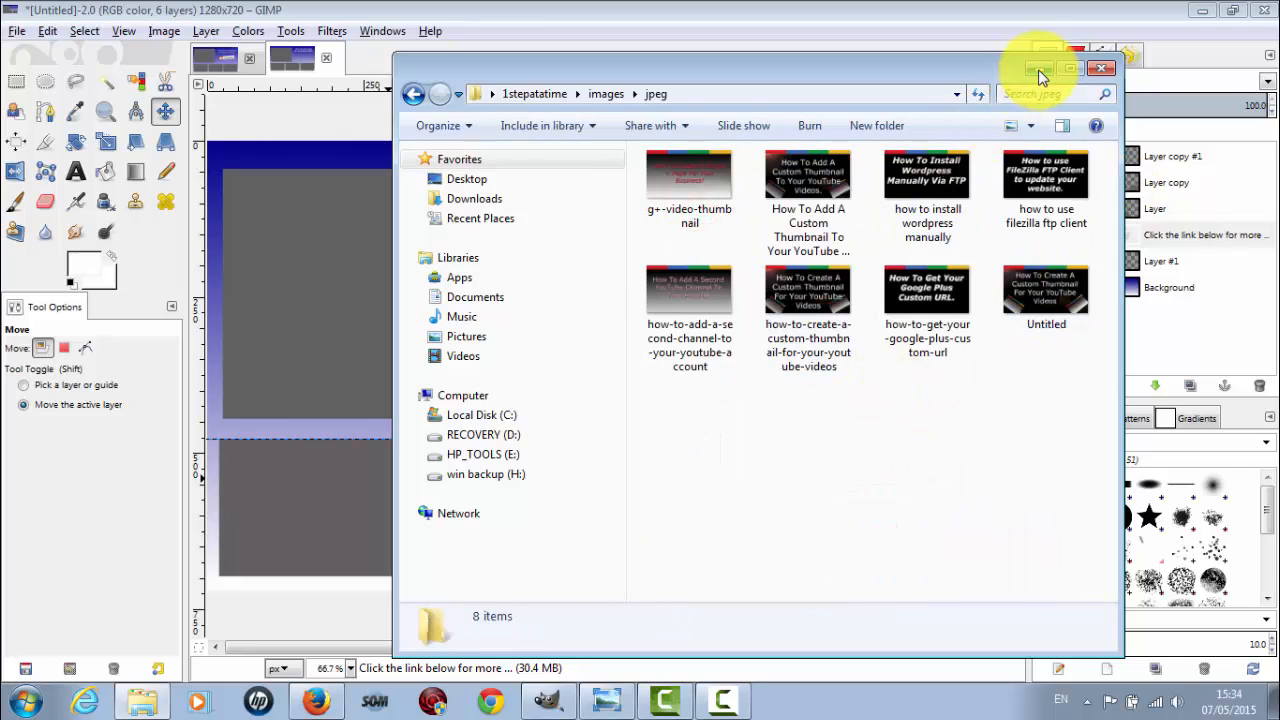
{"action": "left_click", "coordinate": [1040, 70]}
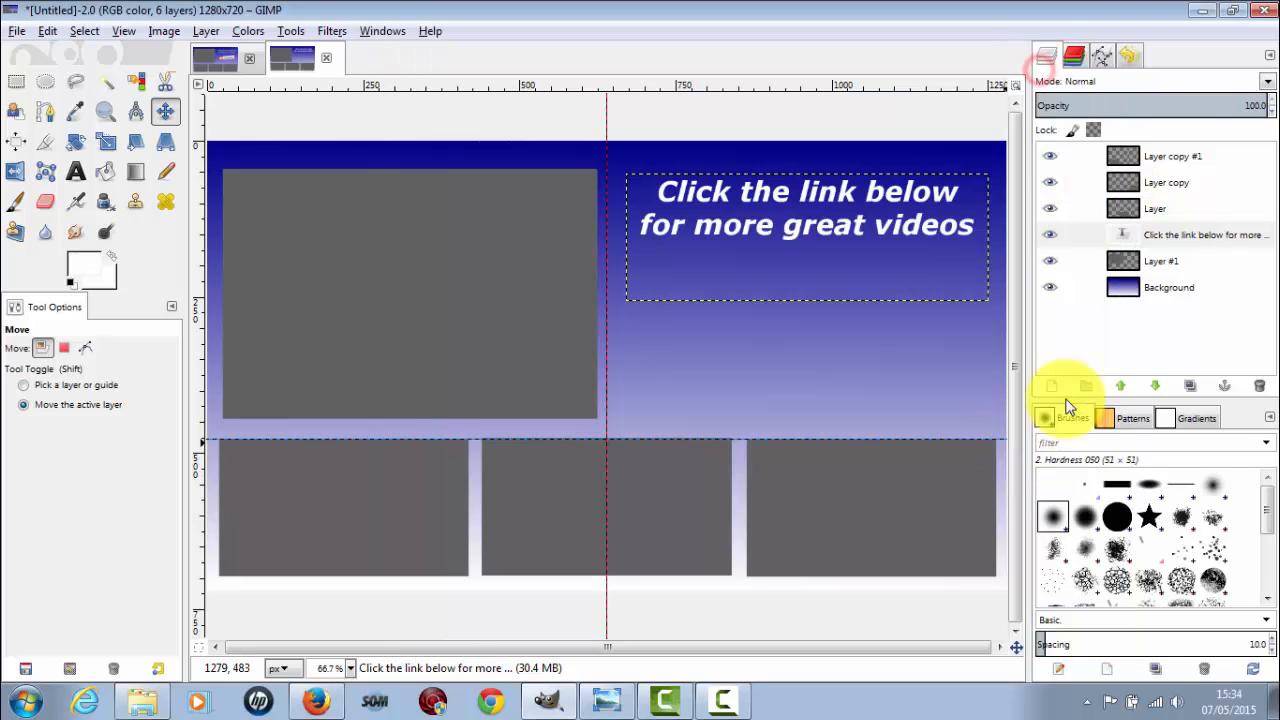
Add the subscribe image from the desktop to the outro slate as a new layer above the text.
{"action": "left_click", "coordinate": [1200, 14]}
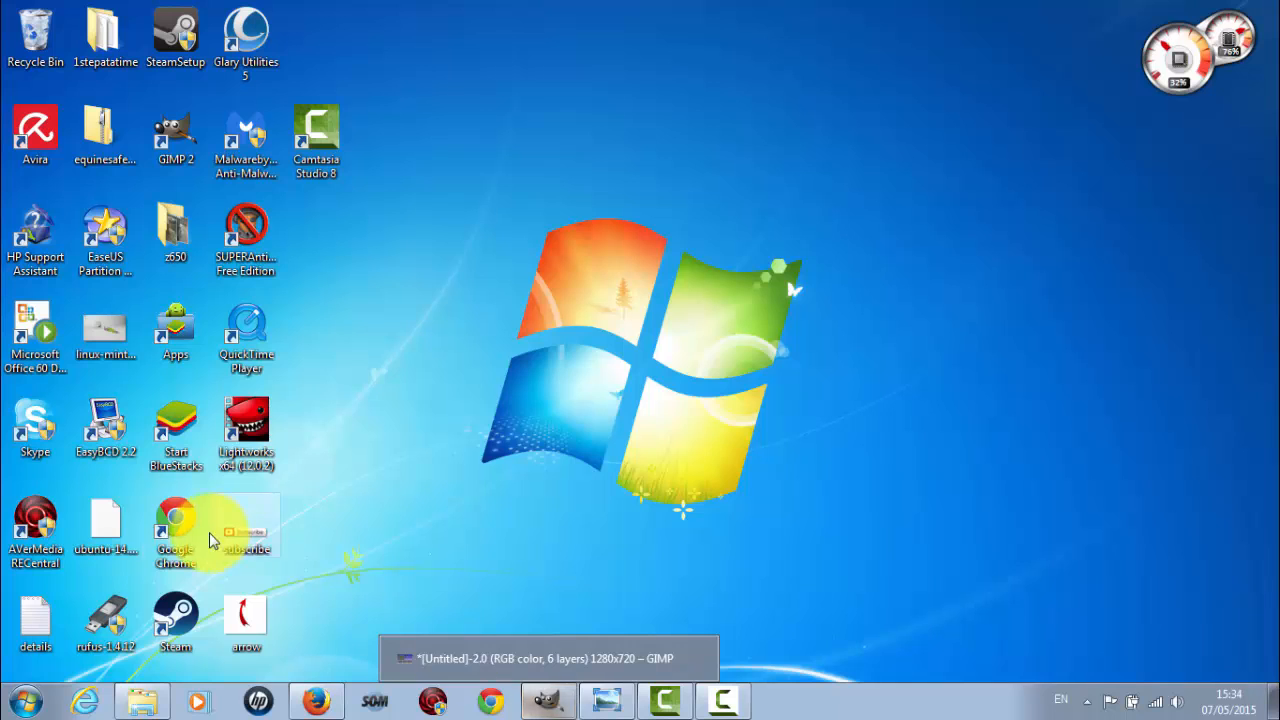
{"action": "left_click_drag", "start_coordinate": [245, 540], "coordinate": [706, 370]}
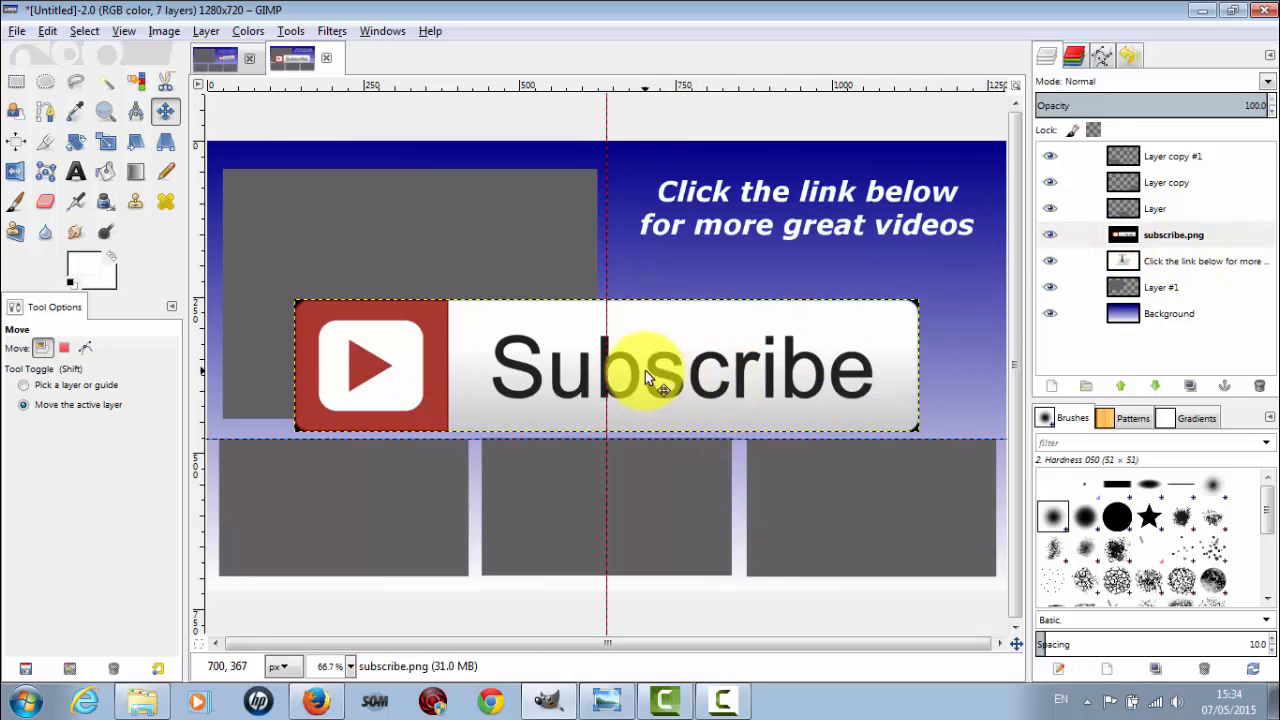
Start scaling the subscribe.png layer with its width and height linked to keep the proportions.
{"action": "left_click", "coordinate": [107, 143]}
{"action": "left_click", "coordinate": [475, 371]}
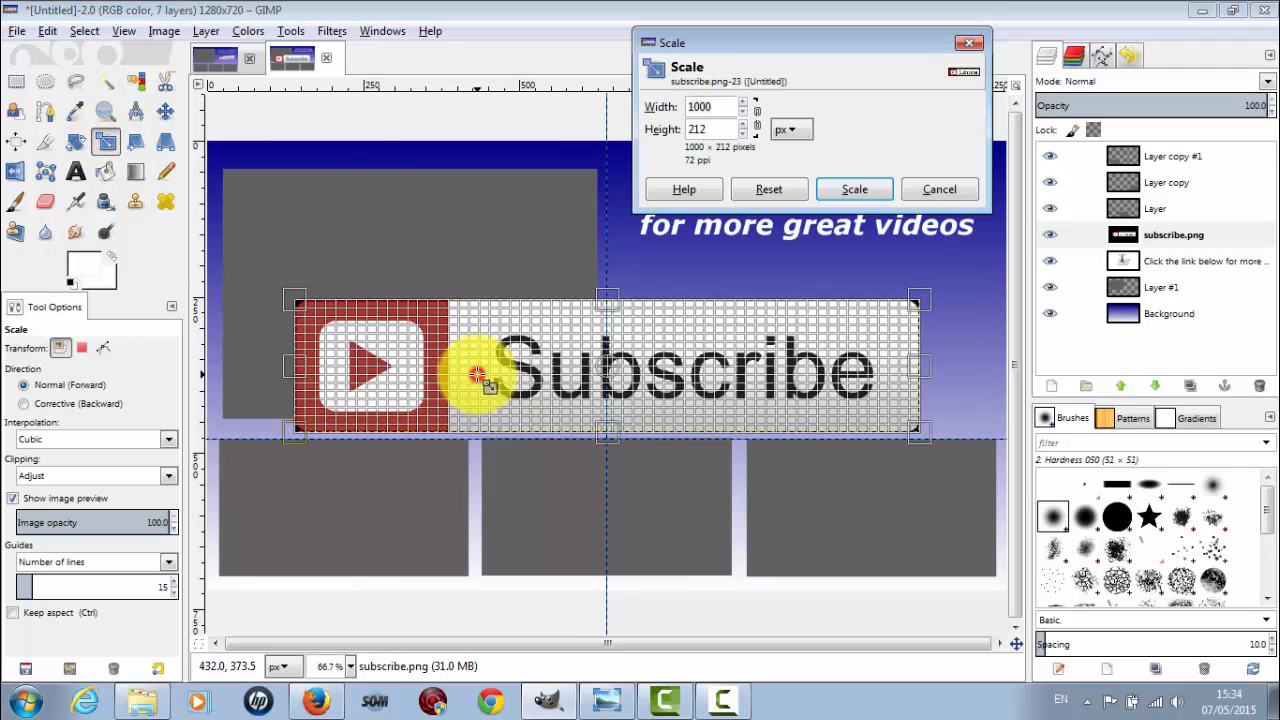
{"action": "left_click", "coordinate": [757, 120]}
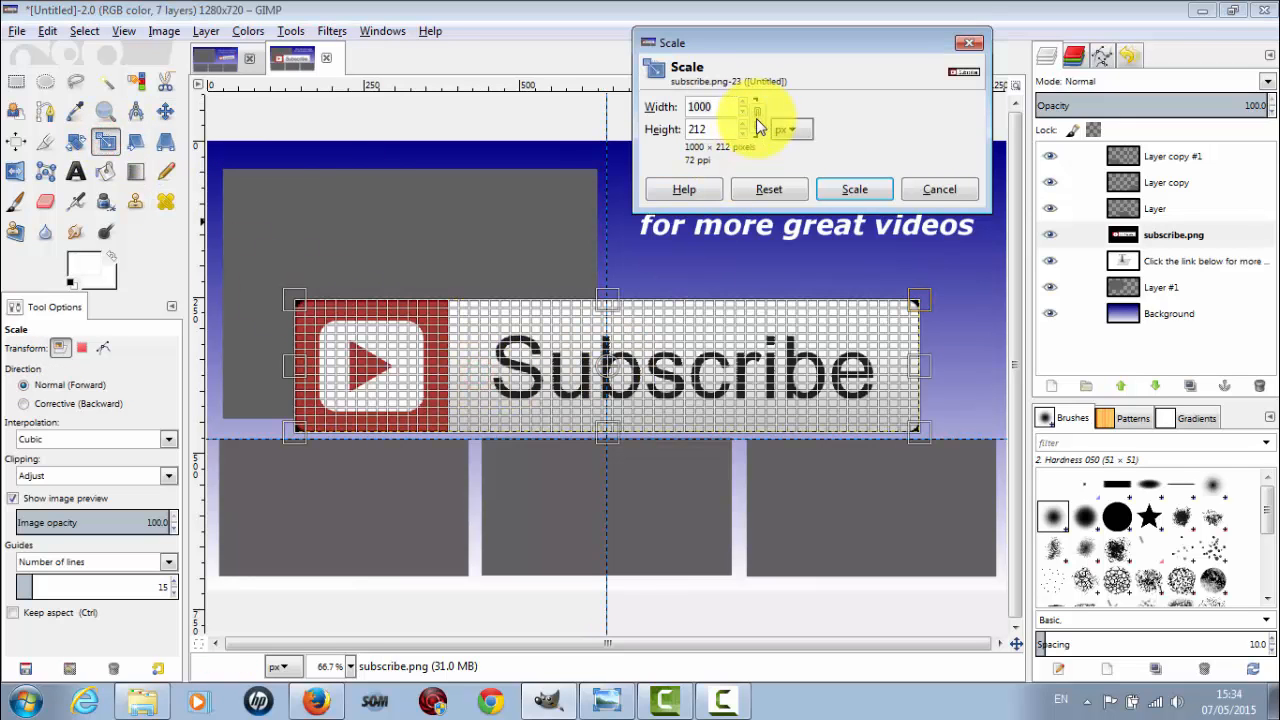